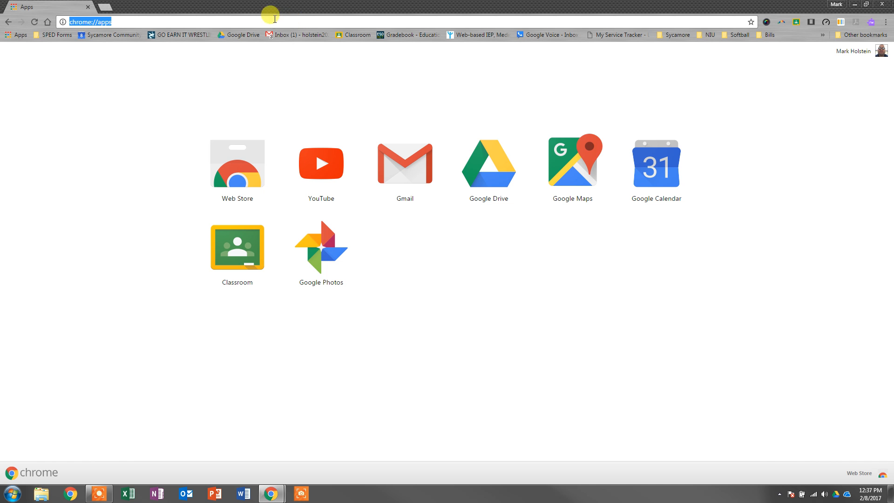
Step: Open Google Drive at drive.google.com and create a new blank Google Form
type("drive.google.com/drive/u/0/#")
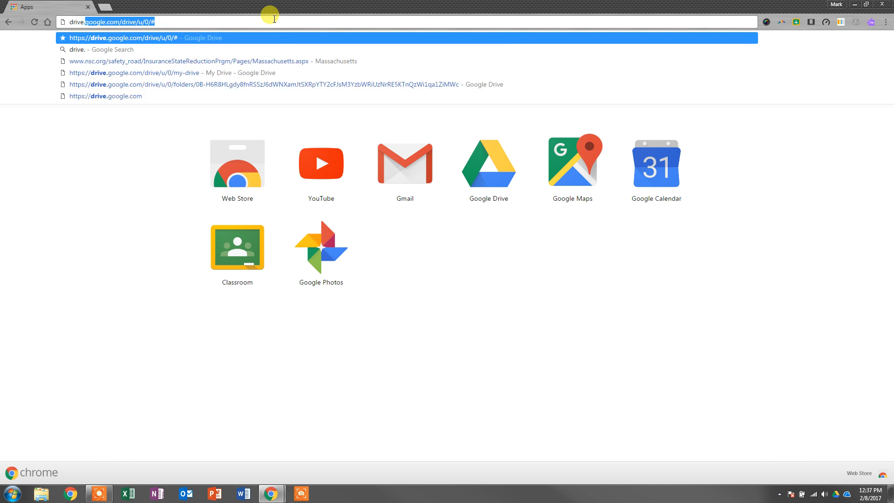
key("Return")
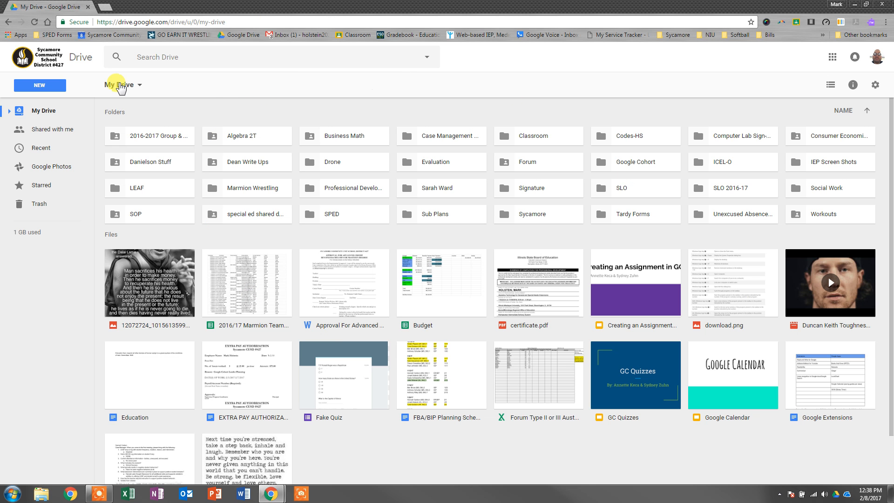
left_click(47, 85)
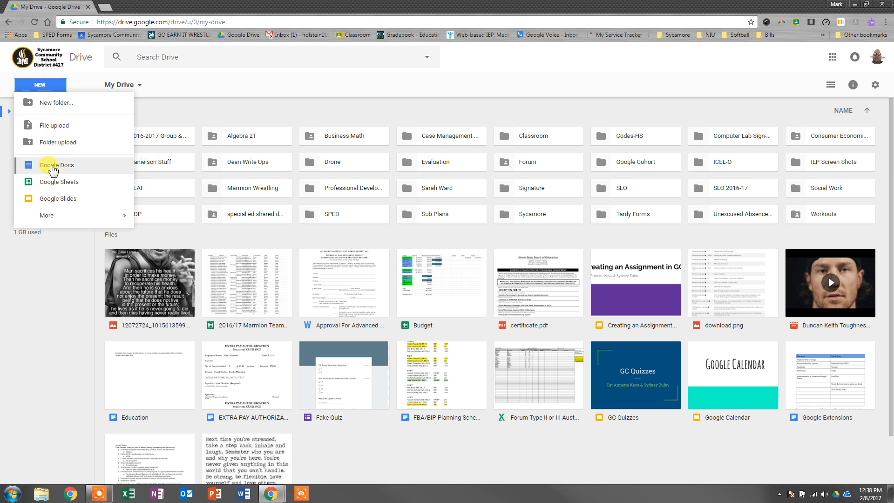
mouse_move(55, 217)
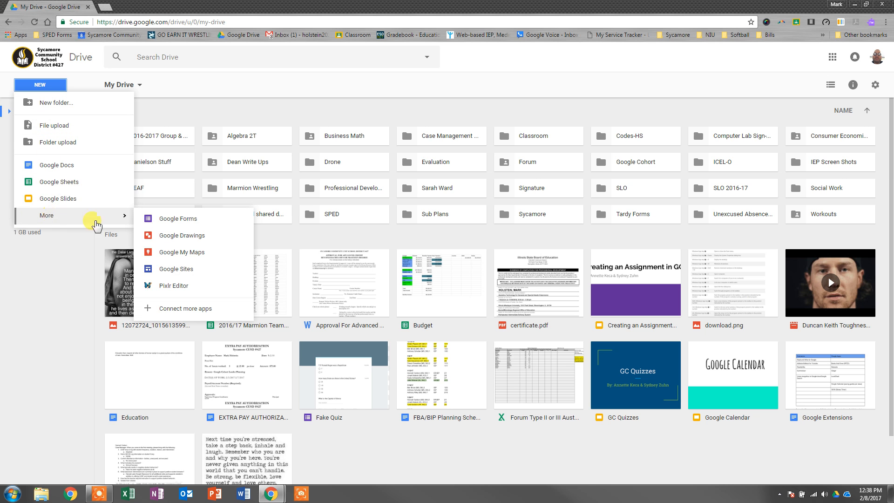
left_click(144, 218)
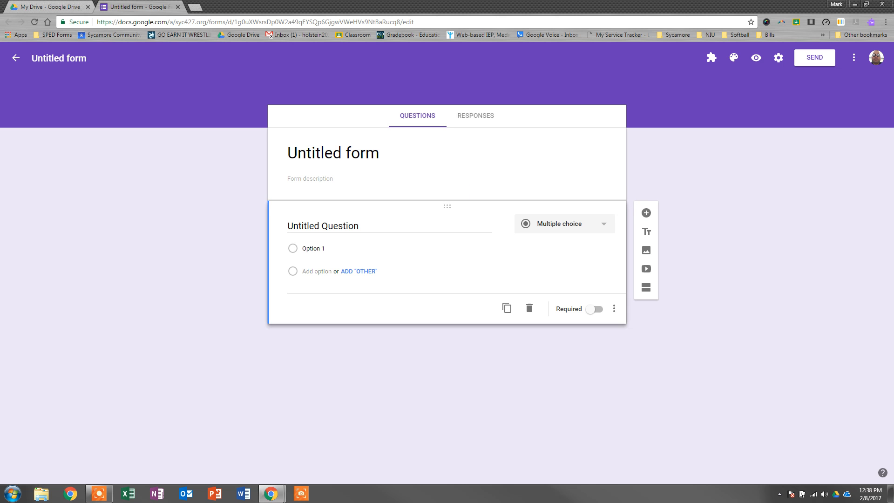
Step: Title the form "SAT Word of the Day" and give the form file the same name
left_click(368, 155)
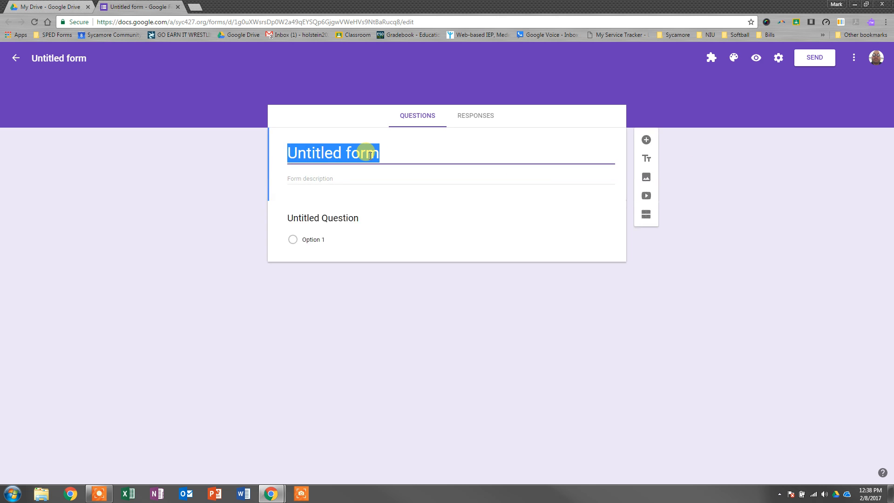
type("S")
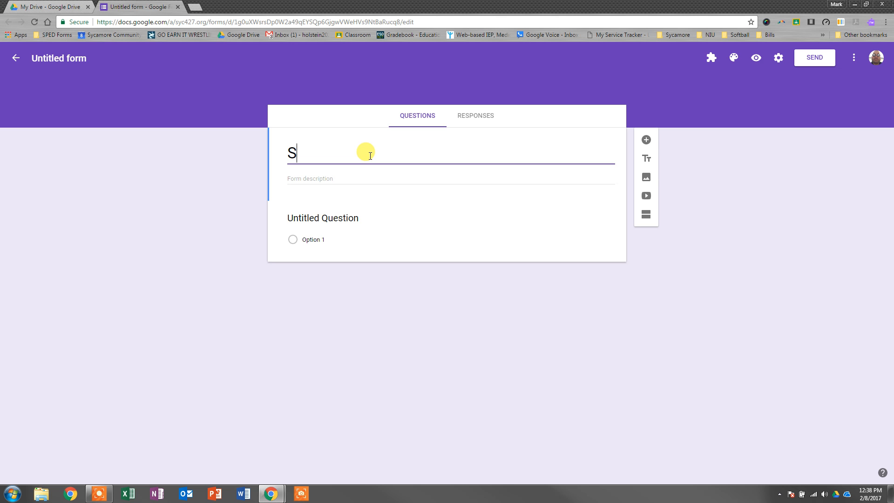
type("AT Word of the DAy")
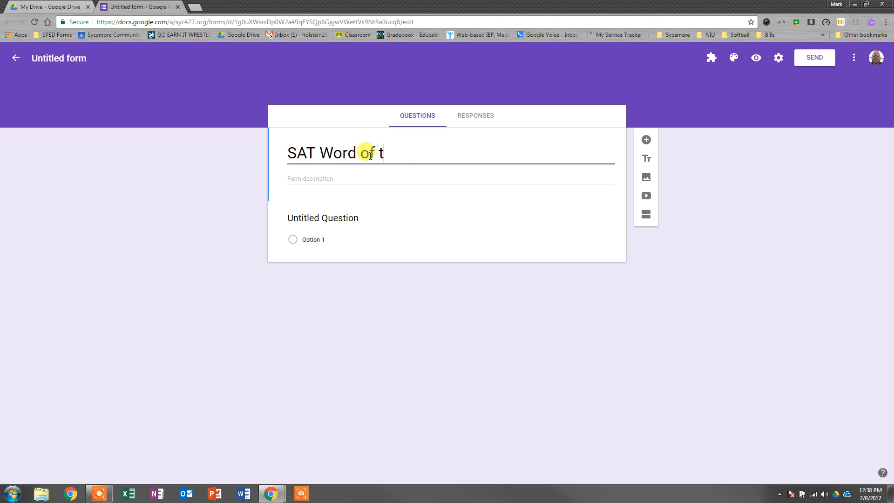
key("BackSpace")
key("BackSpace")
type("ay")
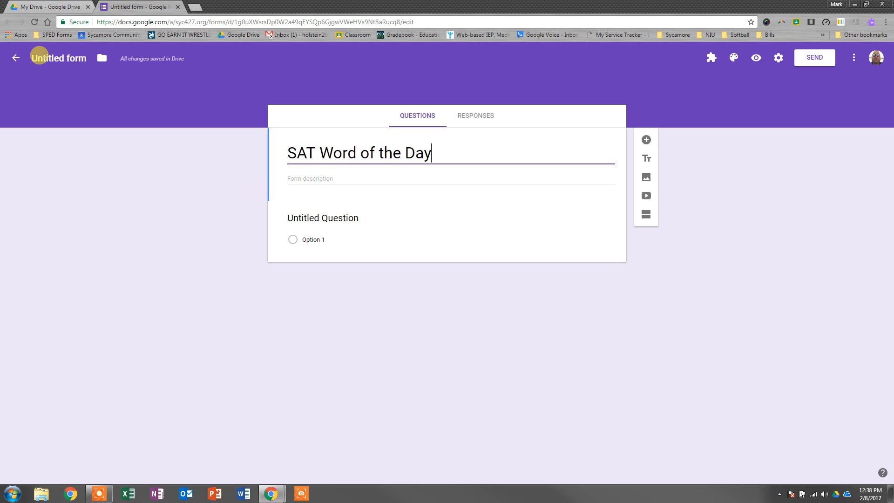
left_click(39, 56)
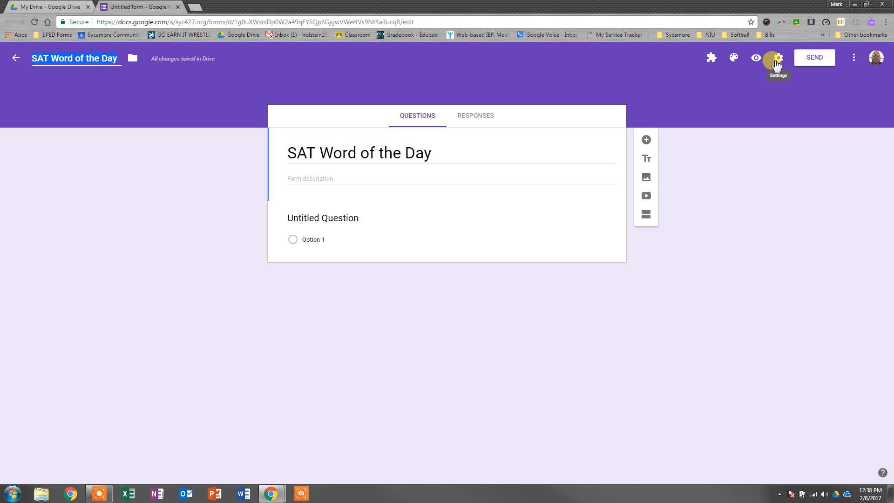
Step: Turn on "Make this a quiz" in the form's settings
left_click(776, 61)
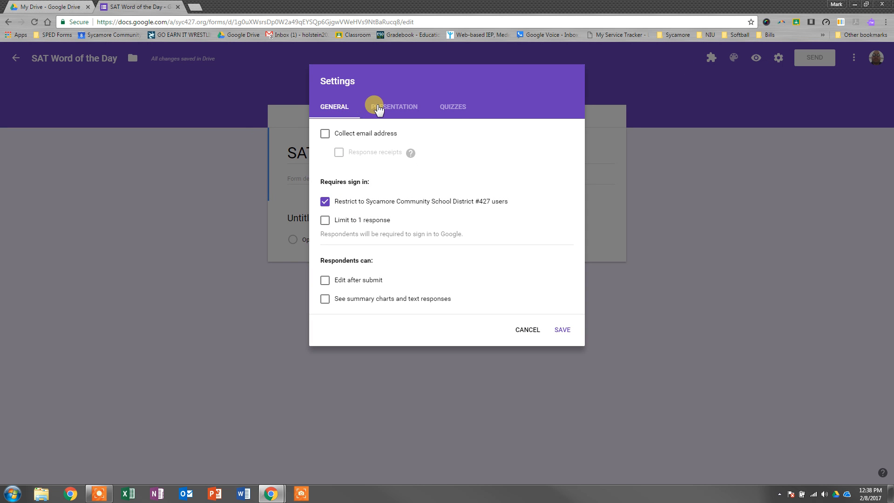
left_click(454, 108)
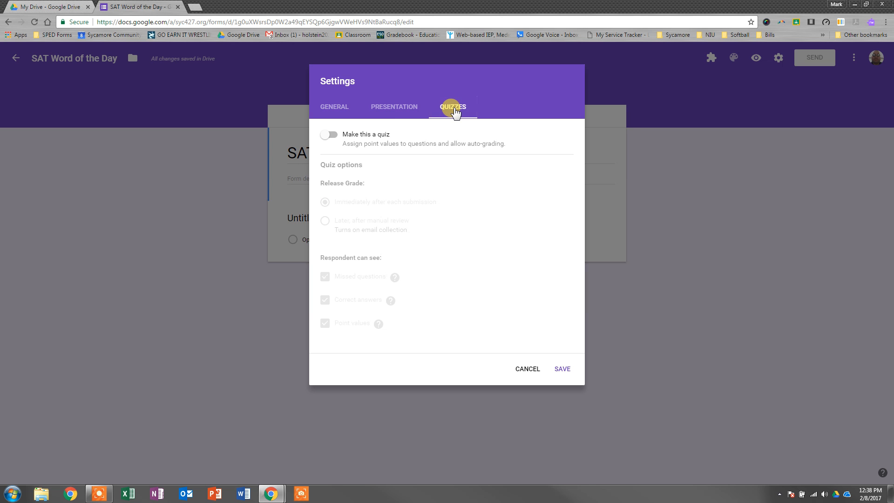
left_click(332, 136)
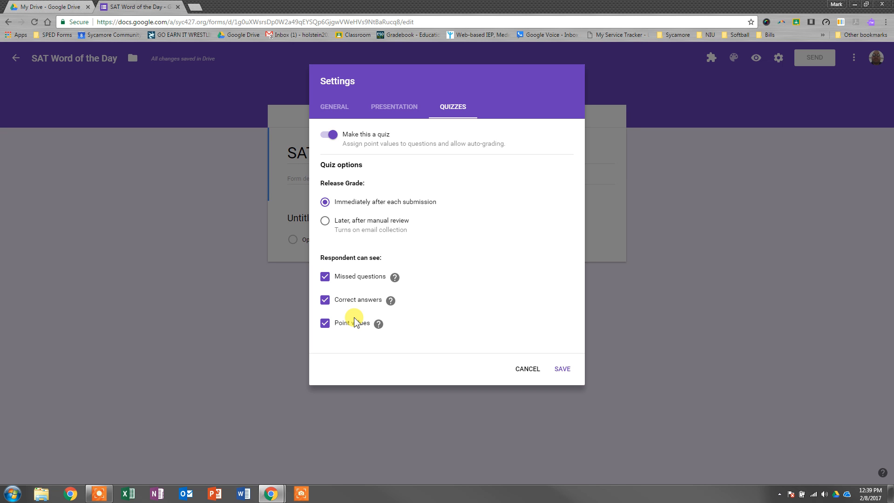
Step: Set the confirmation message to "Thank you for completing the assessment" and save the form settings
left_click(390, 109)
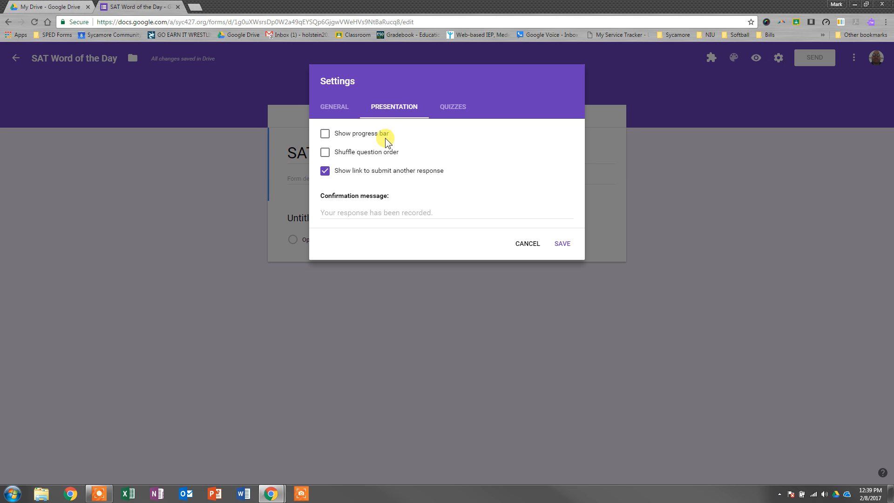
left_click(365, 214)
type("Thank you for completeing the assessment")
right_click(385, 212)
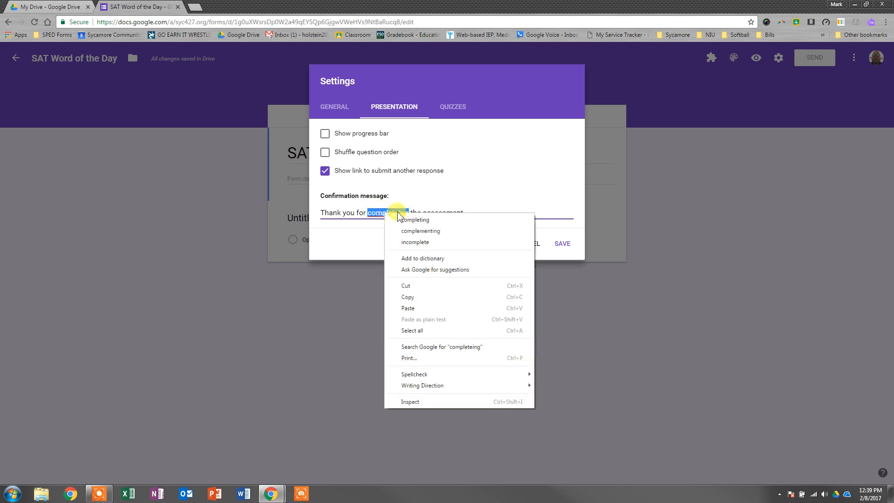
left_click(404, 220)
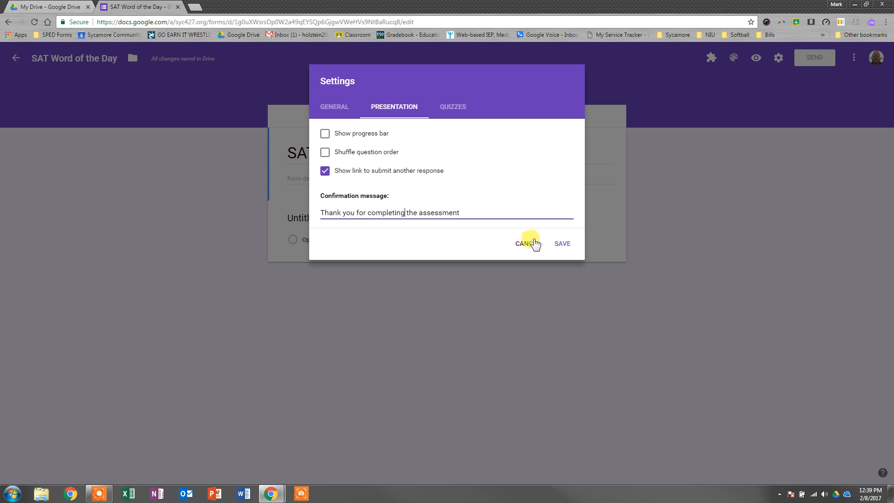
left_click(560, 245)
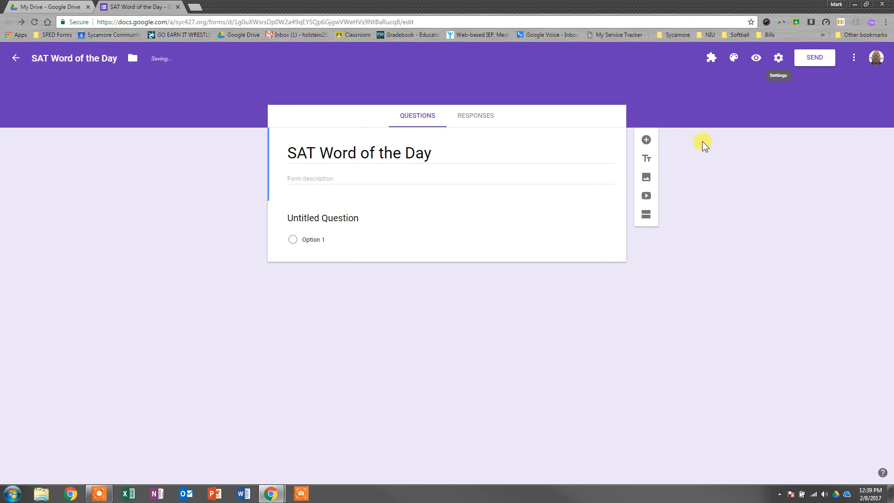
Step: Set the form to collect email addresses and limit respondents to 1 response, and save the settings
left_click(778, 60)
left_click(340, 106)
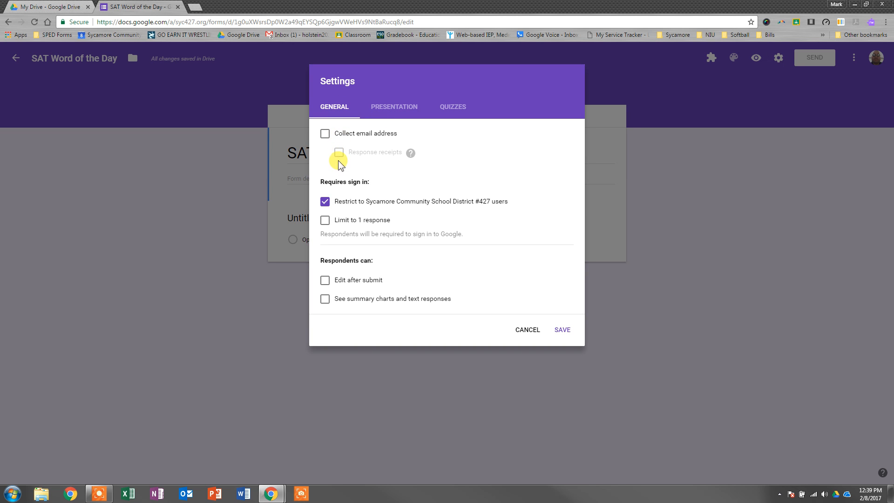
left_click(325, 134)
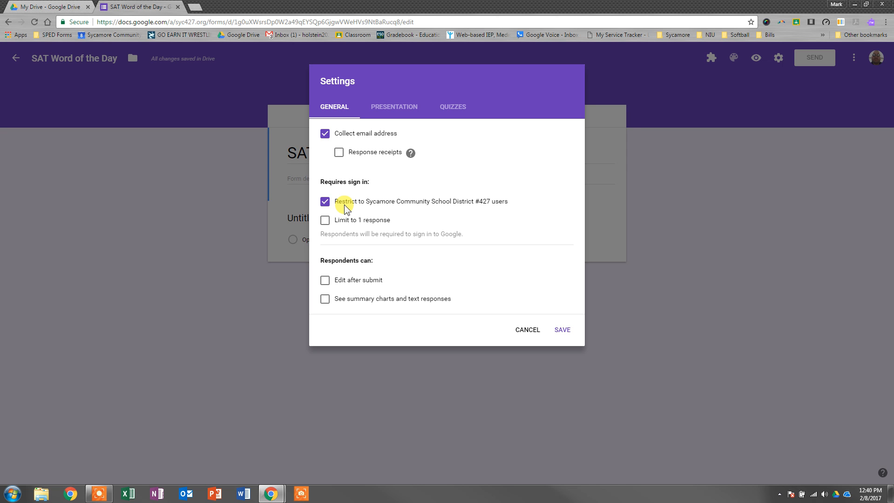
left_click(325, 221)
left_click(562, 330)
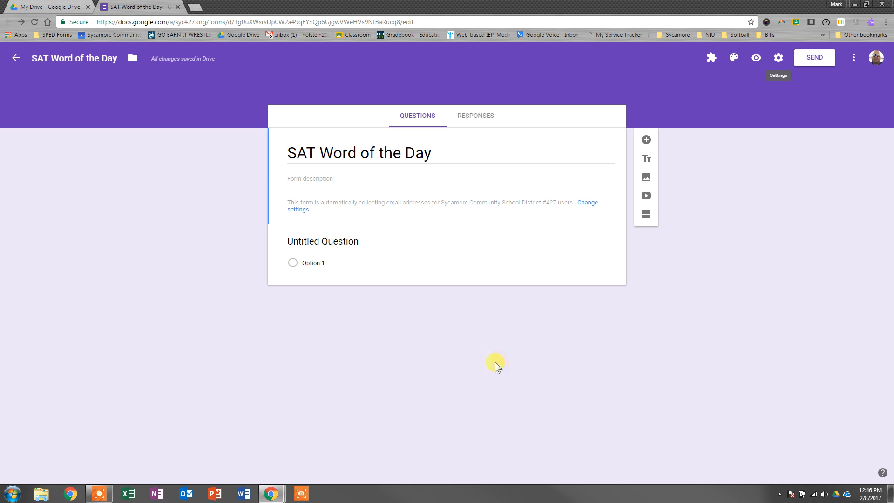
Step: Append the word "Malcontent" to the end of the form's title
left_click(433, 149)
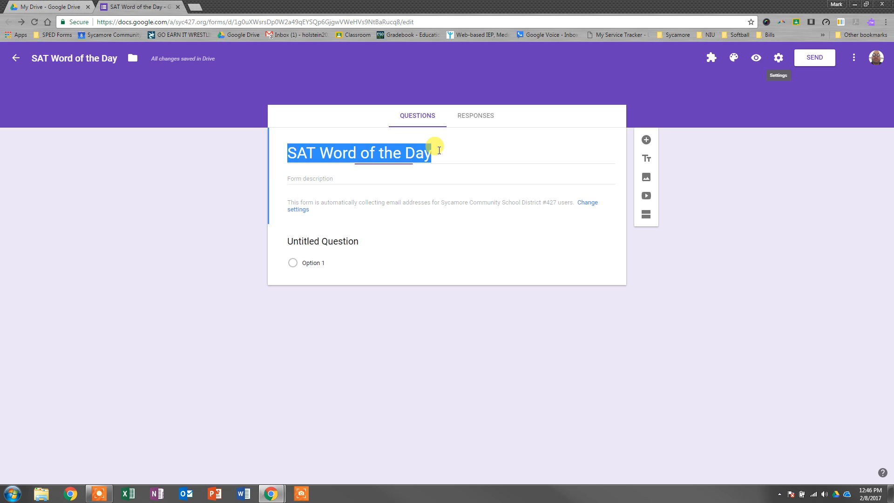
left_click(439, 150)
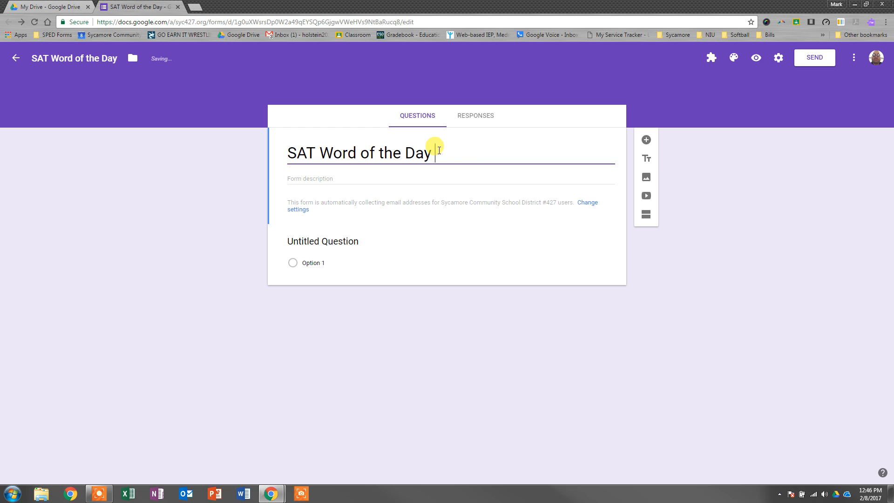
type("Malcontent")
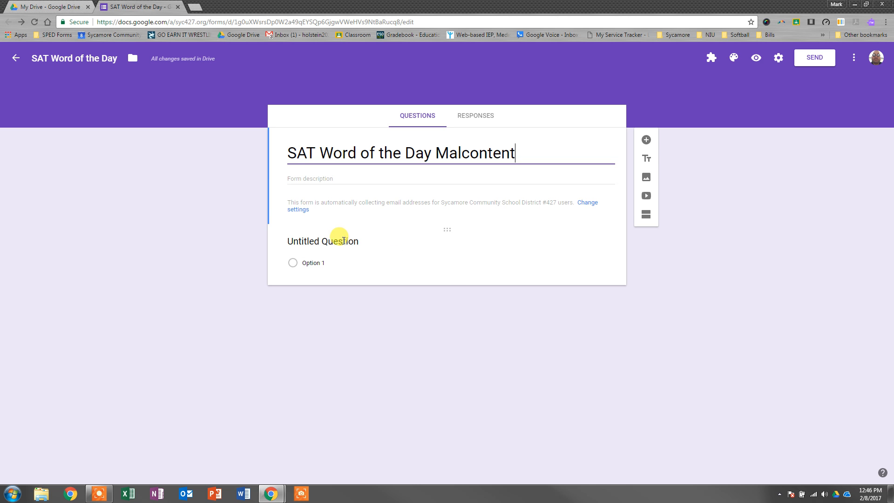
Step: Enter Definition "Malcontent" as the first question's text and set its type to Multiple choice
left_click(344, 241)
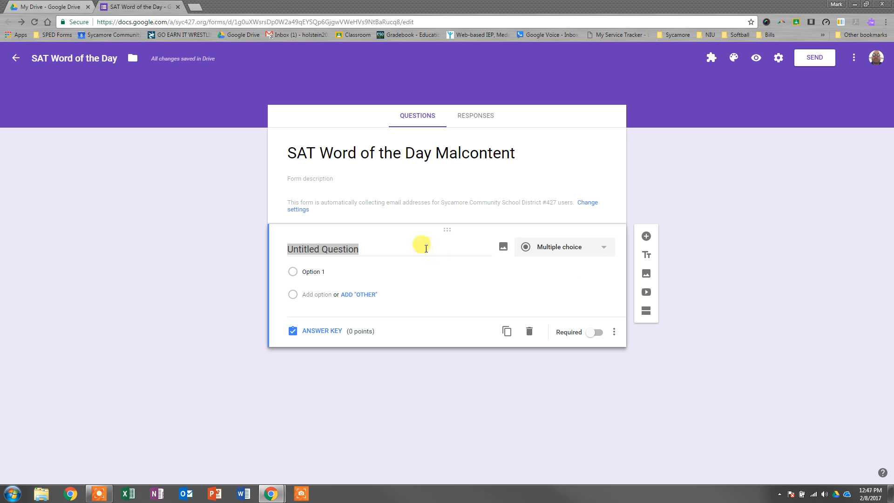
left_click(426, 249)
type("Definition \"Malcontent\"")
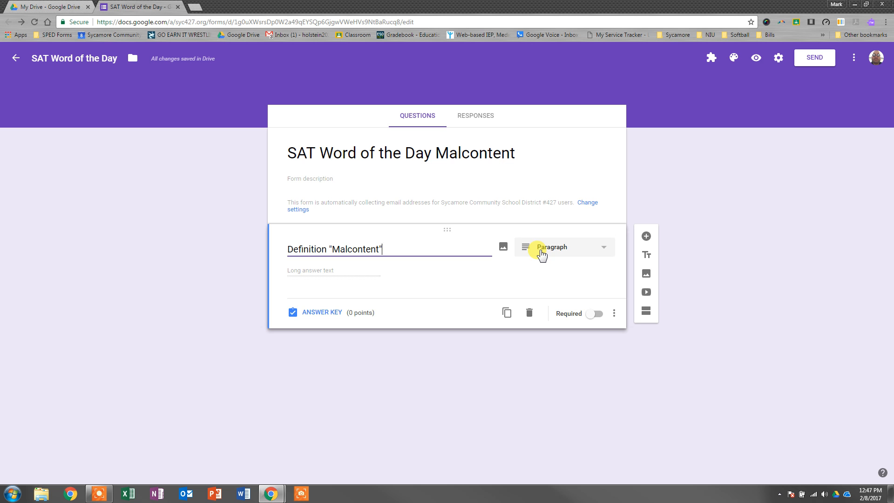
left_click(542, 253)
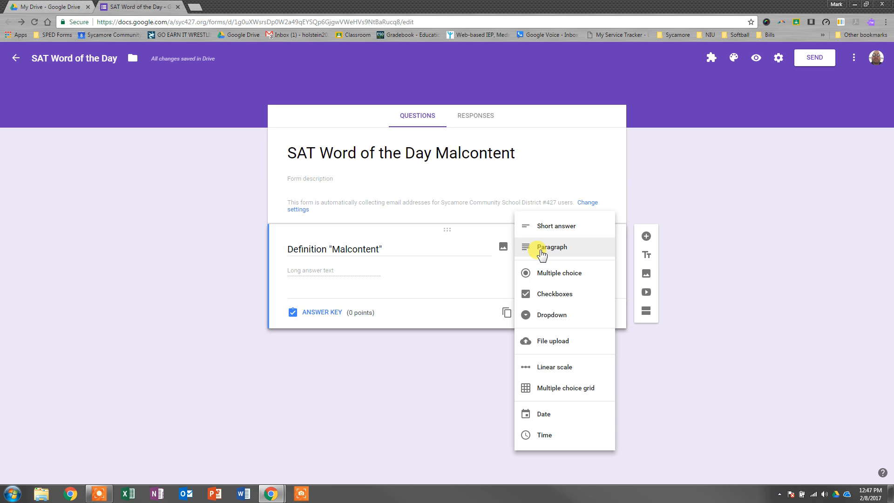
left_click(545, 274)
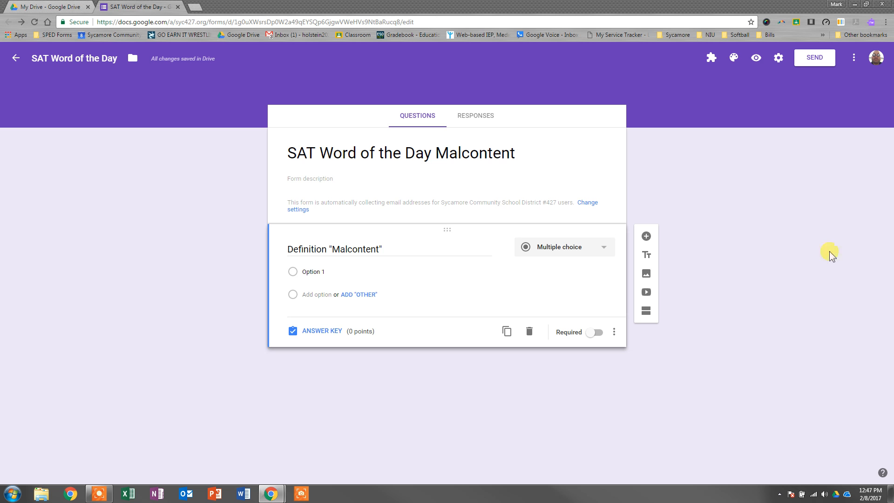
Step: Fill the first answer option with "a person who is always or often unhappy or angry about something and rebellious"
left_click(385, 269)
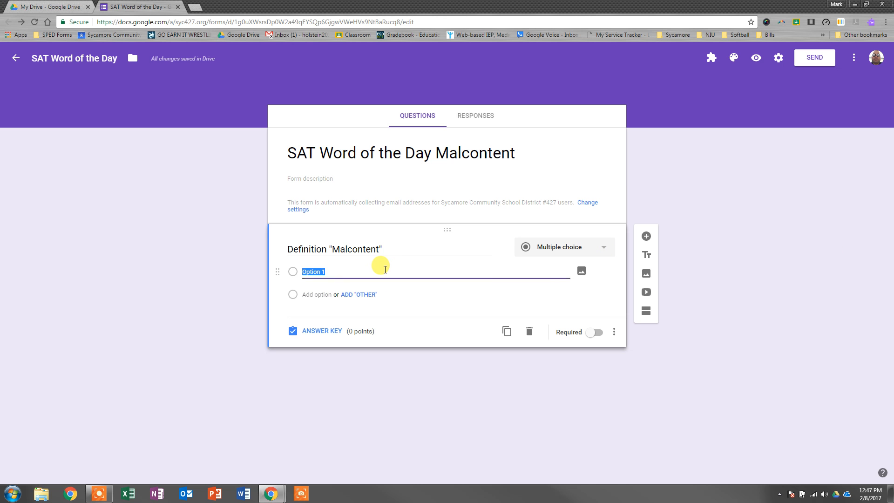
type("a person who is always or often unhappy or angry about something and rebellious")
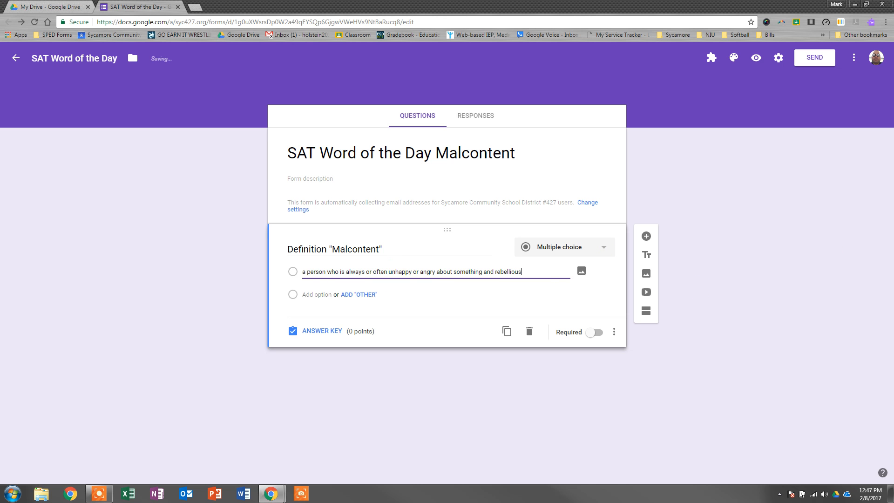
key("alt+Tab")
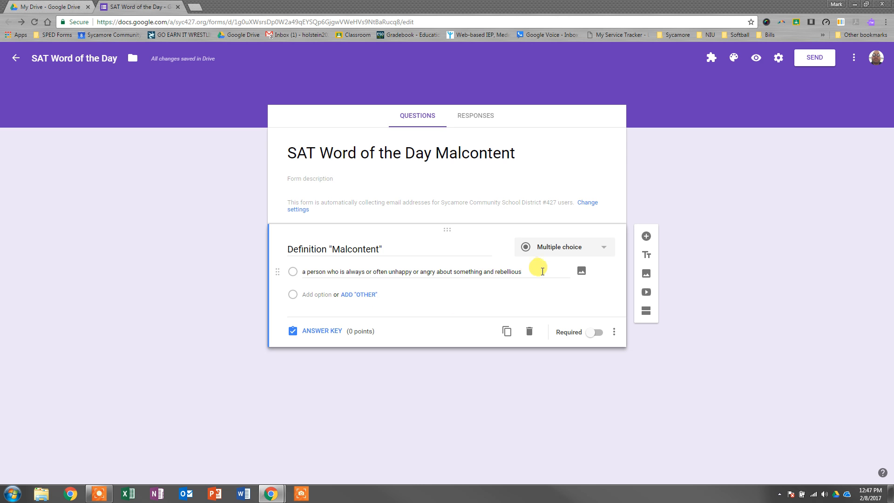
Step: Add two more answer options to the question, "always happy" and "ecstatic and joyous"
left_click(540, 272)
key("Return")
type("always happy")
key("Return")
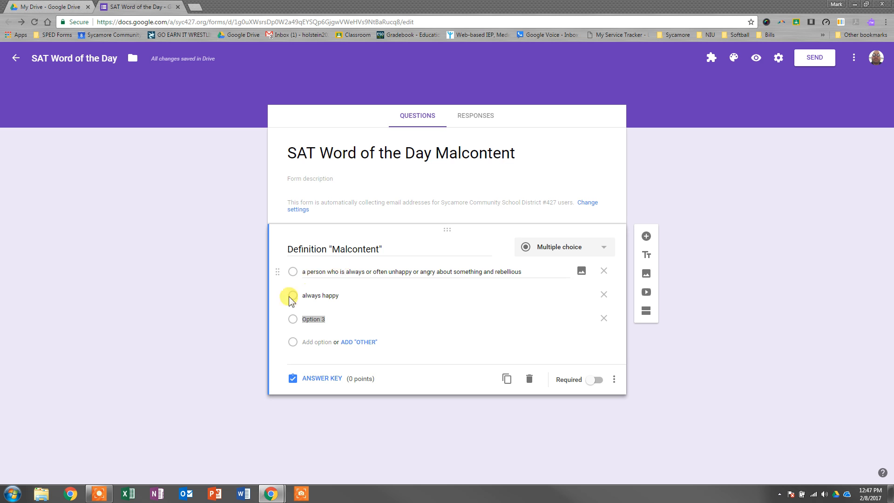
left_click(345, 320)
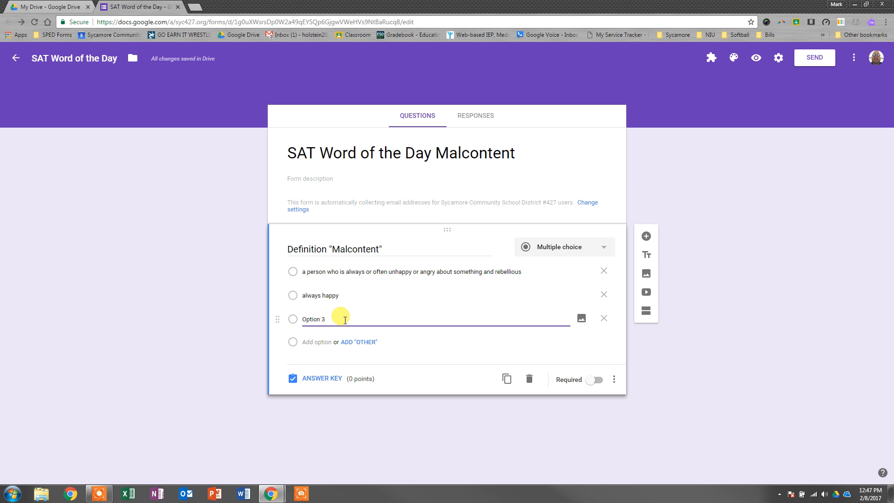
key("BackSpace")
key("BackSpace")
key("BackSpace")
key("BackSpace")
key("BackSpace")
key("BackSpace")
key("BackSpace")
type("ecstatic and joyous")
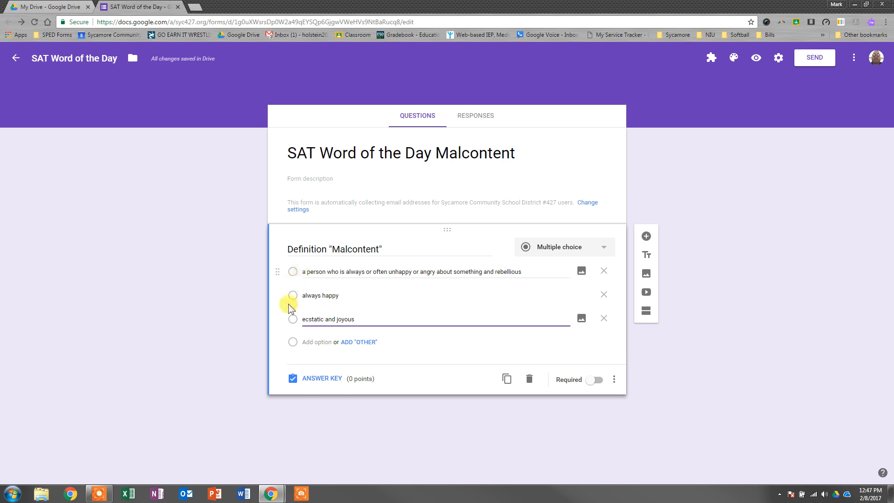
Step: Mark "a person who is always or often unhappy or angry about something and rebellious" as the correct answer in the question's answer key
left_click(307, 378)
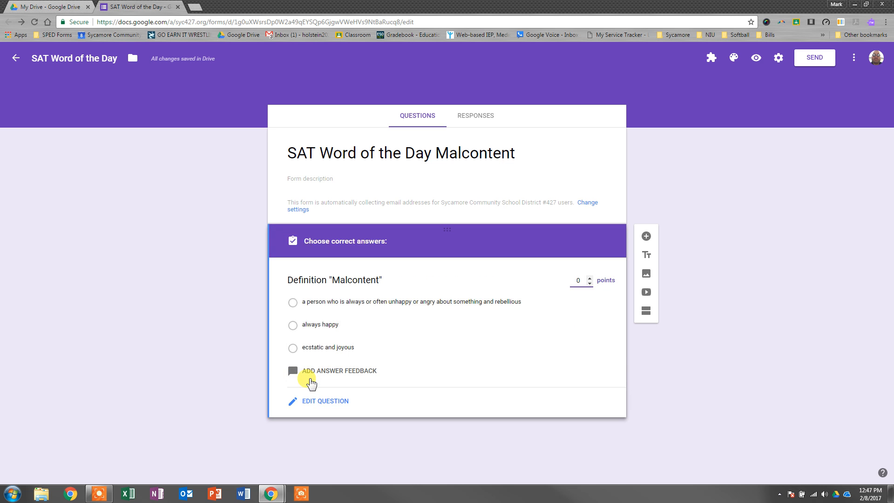
left_click(293, 302)
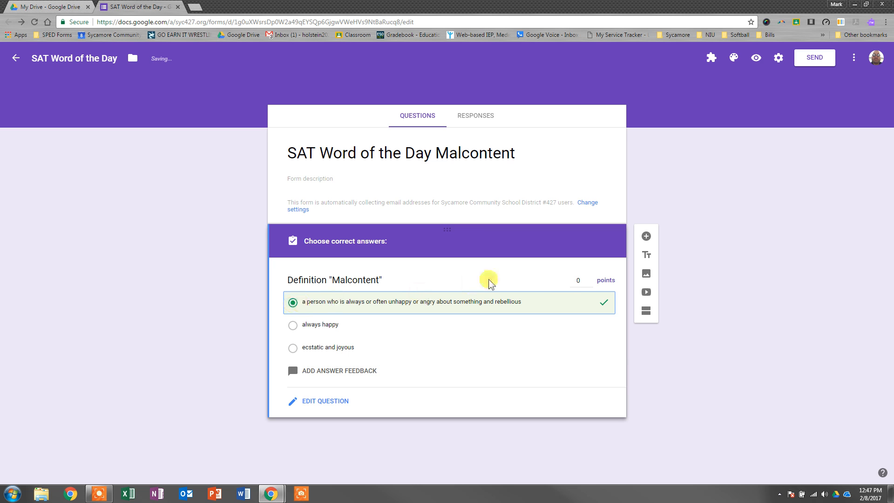
Step: Set the Definition "Malcontent" question to 2 points, close its answer key and make the question required
left_click(580, 281)
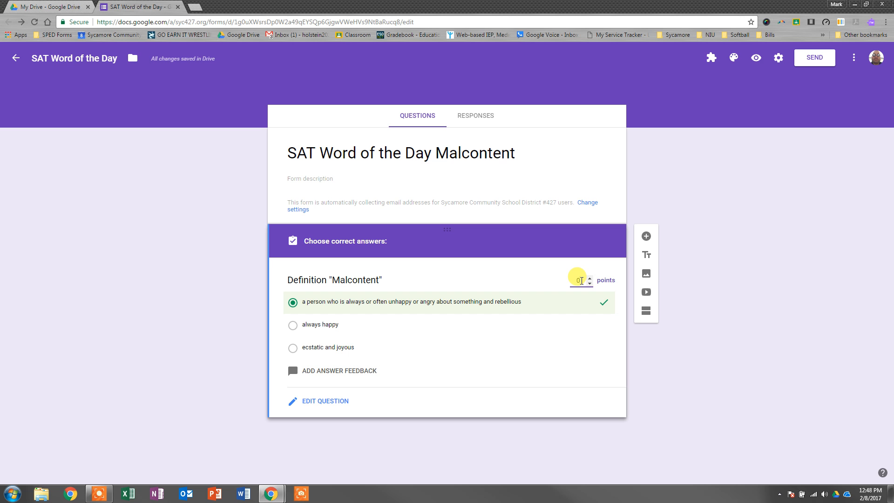
key("BackSpace")
type("2")
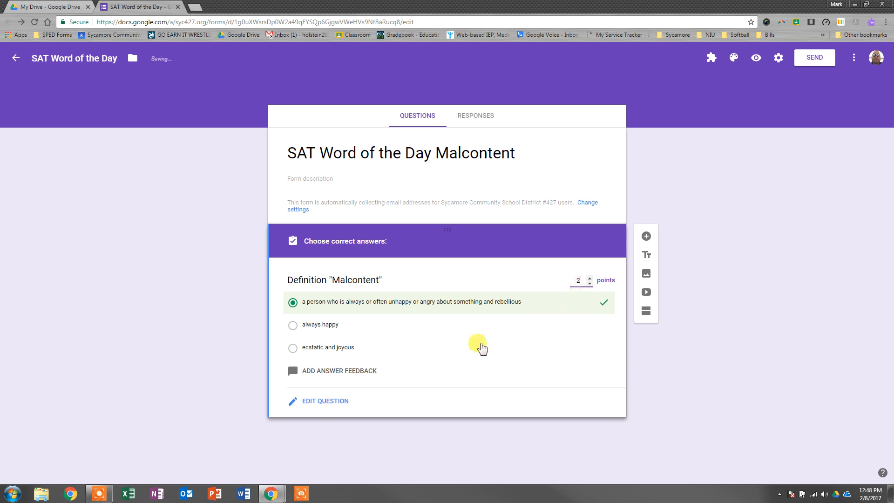
left_click(322, 409)
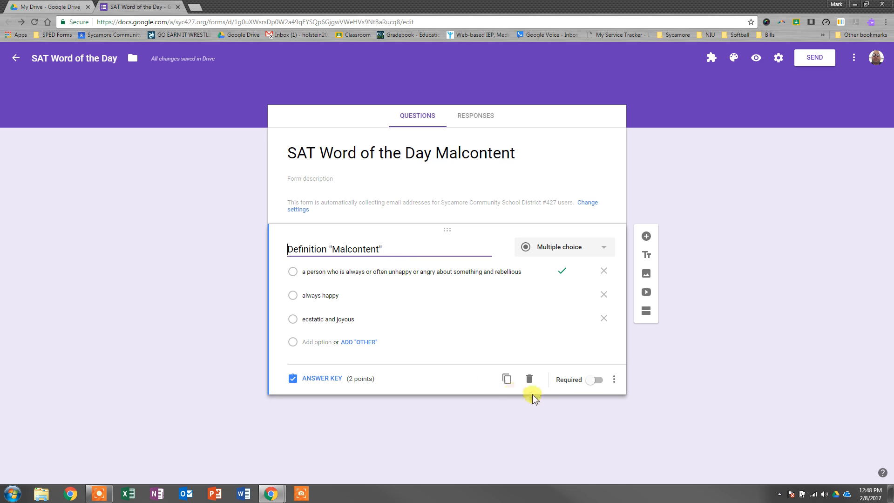
left_click(591, 381)
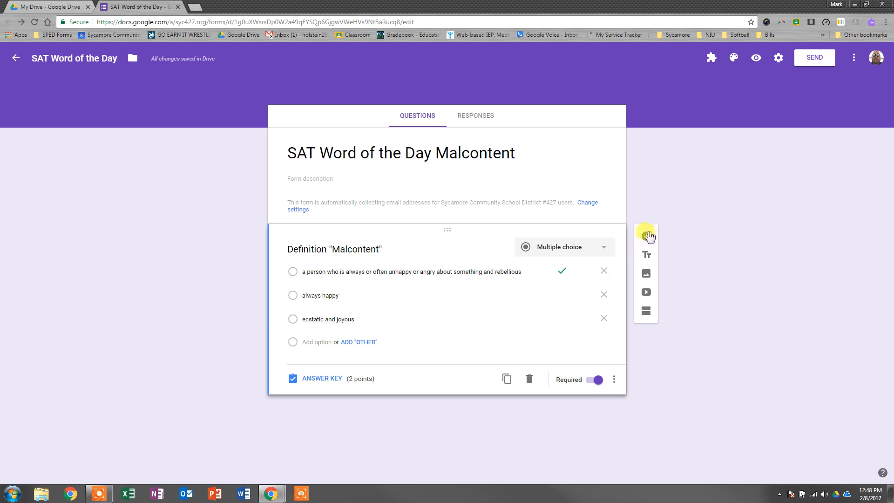
Step: Add a second question of type Checkboxes with the text "Synonyms (CLICK ALL THAT APPLY)"
left_click(647, 238)
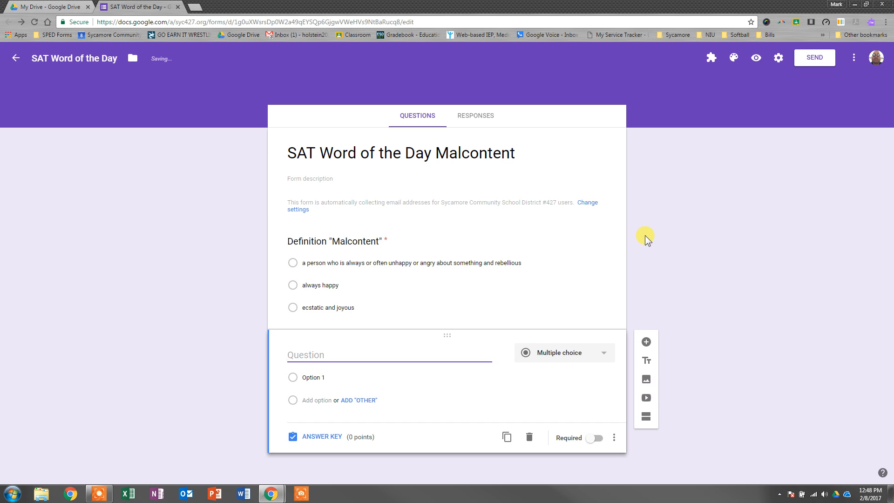
left_click(550, 353)
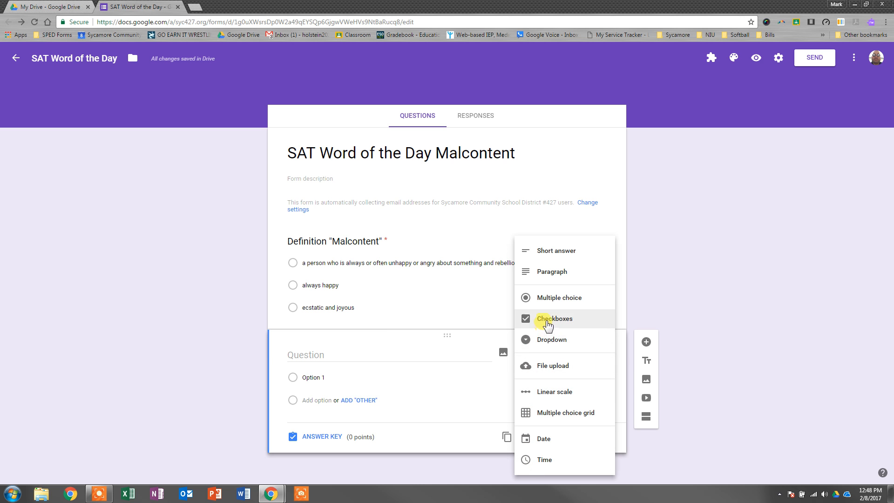
left_click(547, 322)
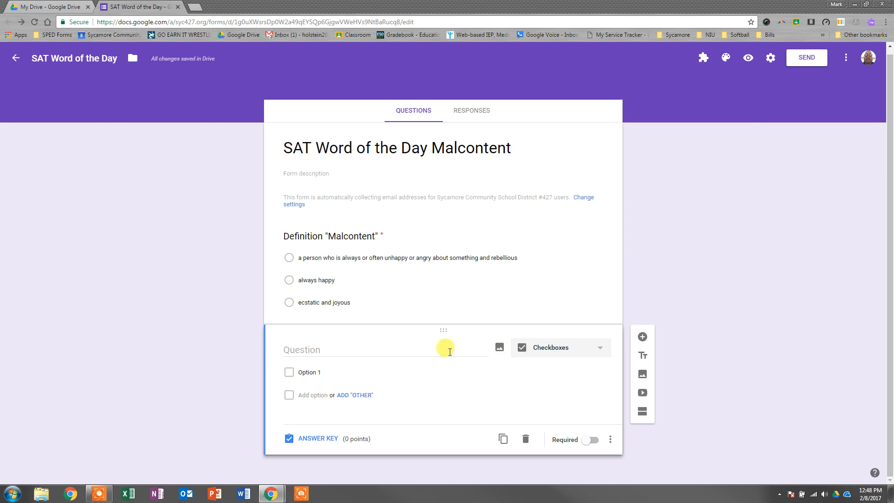
left_click(432, 350)
type("Synonyms (CLICK ALL THAT APPLY)")
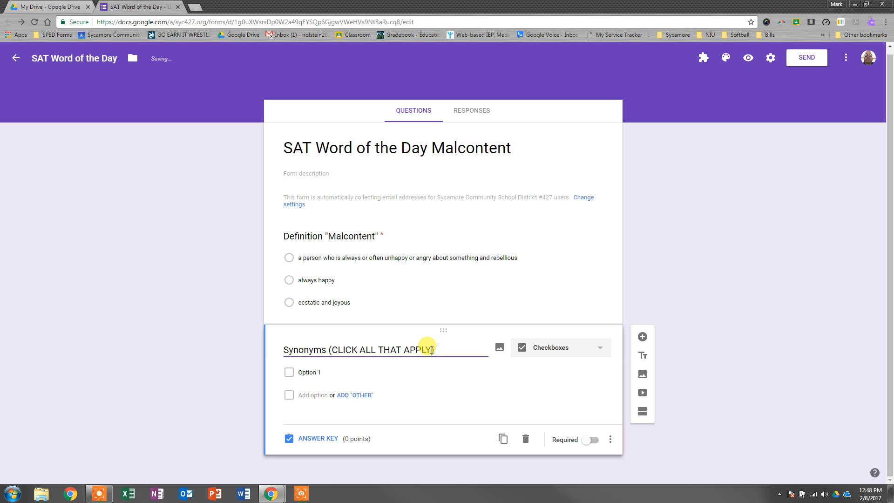
Step: Fill the Synonyms question with four options: "troublemaker", "party animal", "mischief-maker" and "rebel"
left_click(331, 372)
left_click(330, 371)
type("troub")
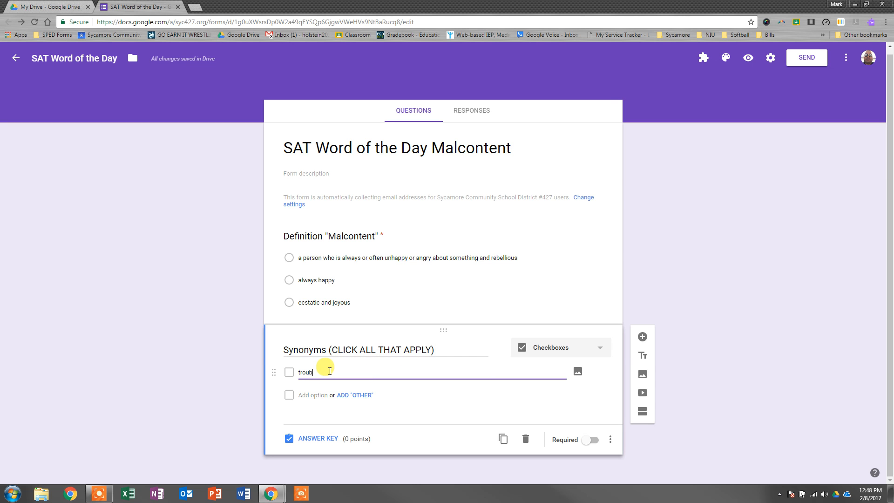
type("lemaker")
key("Return")
type("party an")
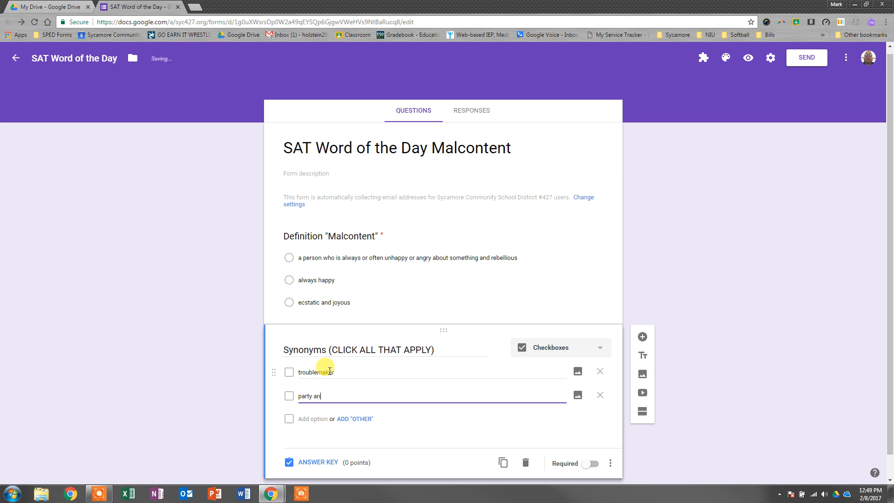
type("imal")
key("Return")
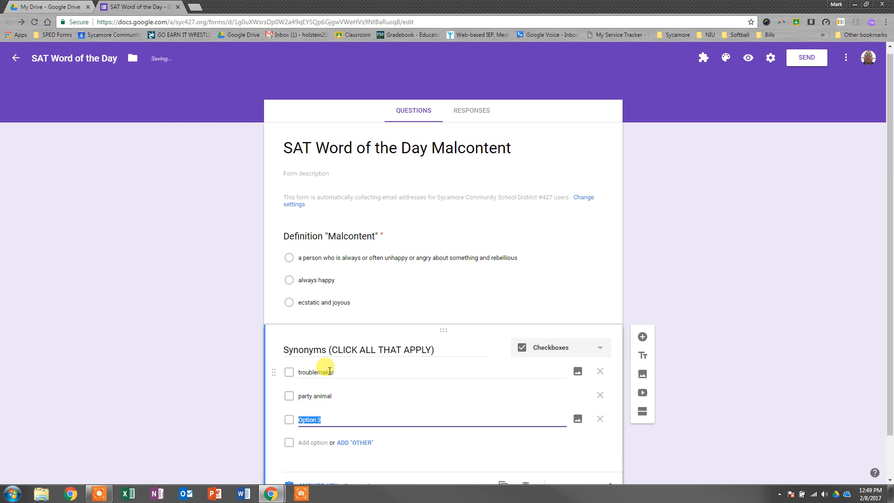
type("mischief-maker")
key("Return")
type("rebel")
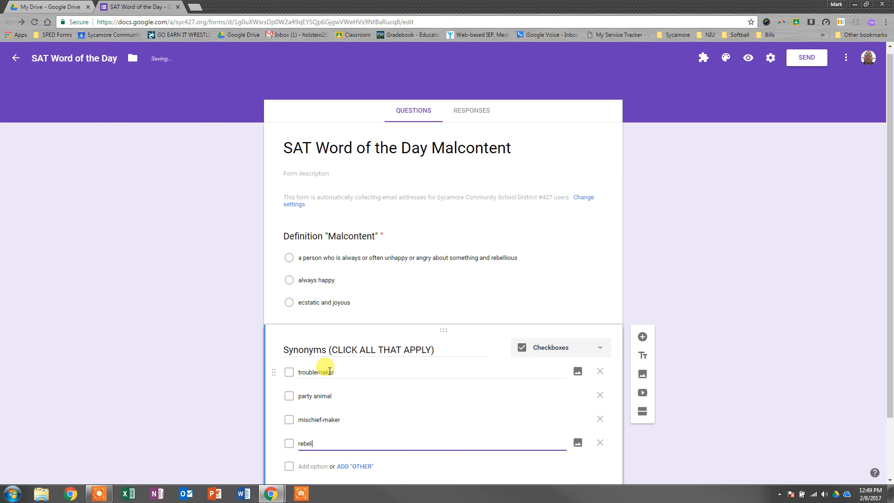
Step: In the Synonyms question's answer key, set 6 points and mark troublemaker, mischief-maker and rebel as correct
scroll(340, 371, "down", 2)
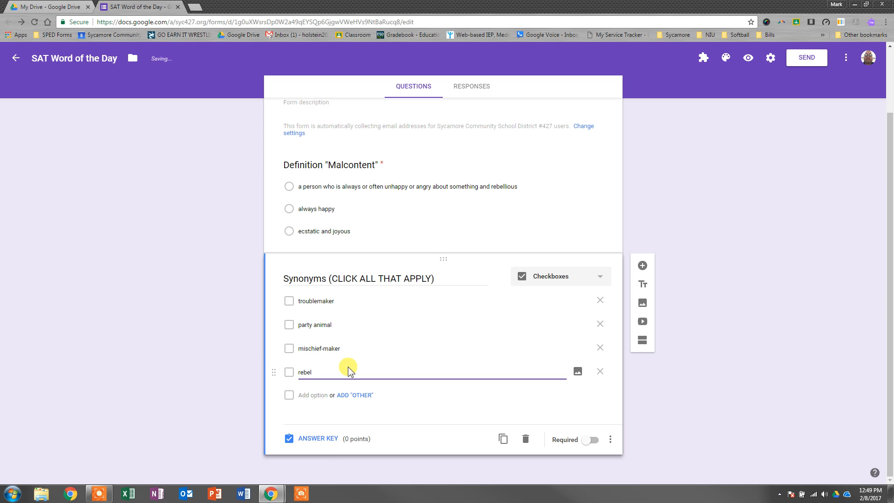
left_click(319, 440)
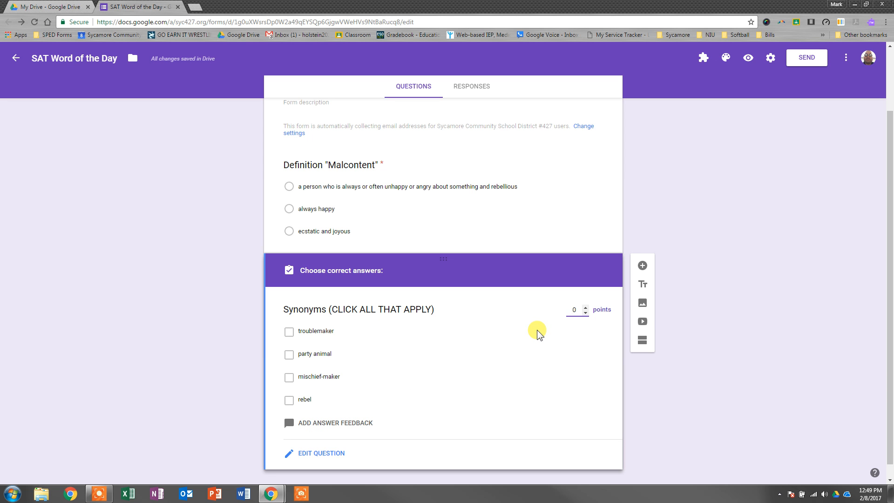
type("60")
key("BackSpace")
left_click(289, 331)
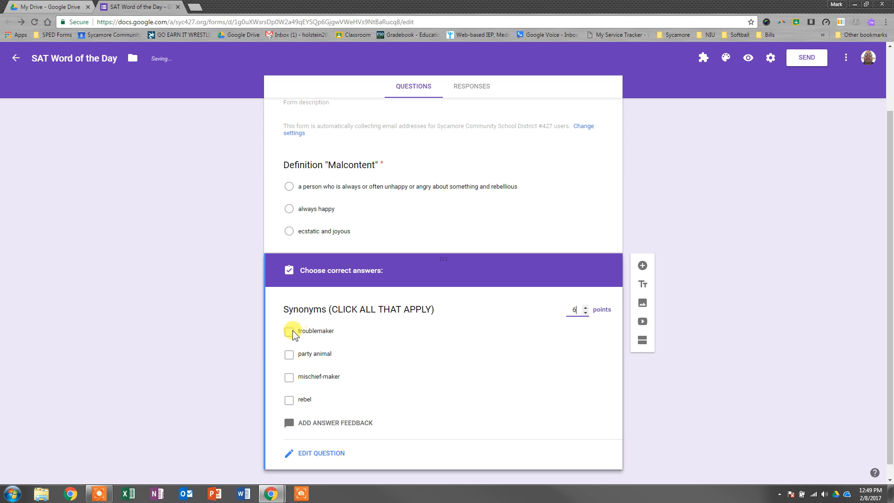
left_click(289, 377)
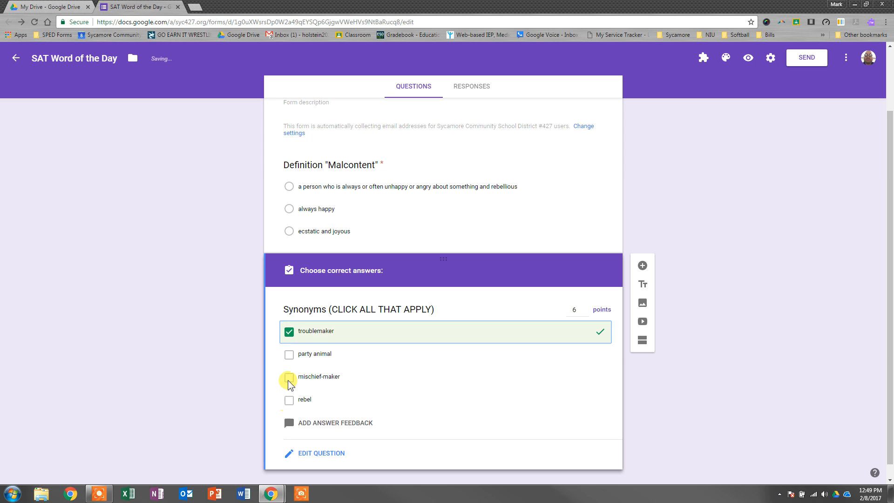
left_click(289, 400)
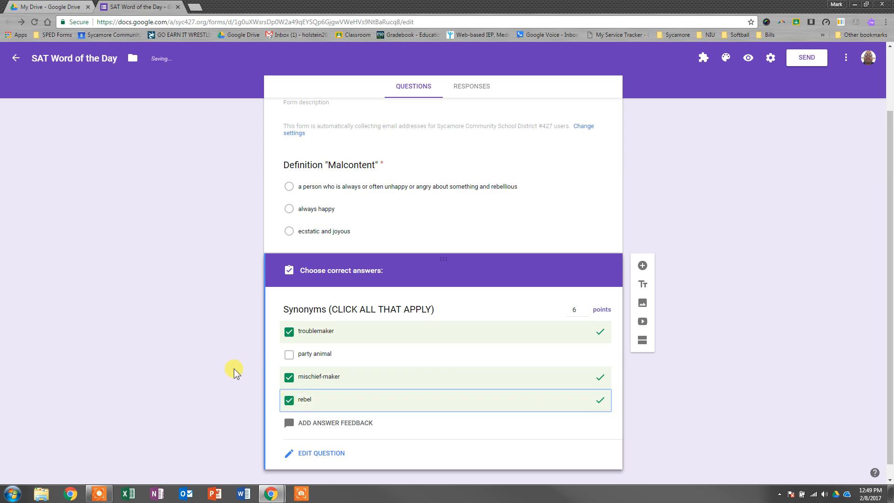
Step: Close the Synonyms question's answer key and make the question required
scroll(202, 353, "down", 1)
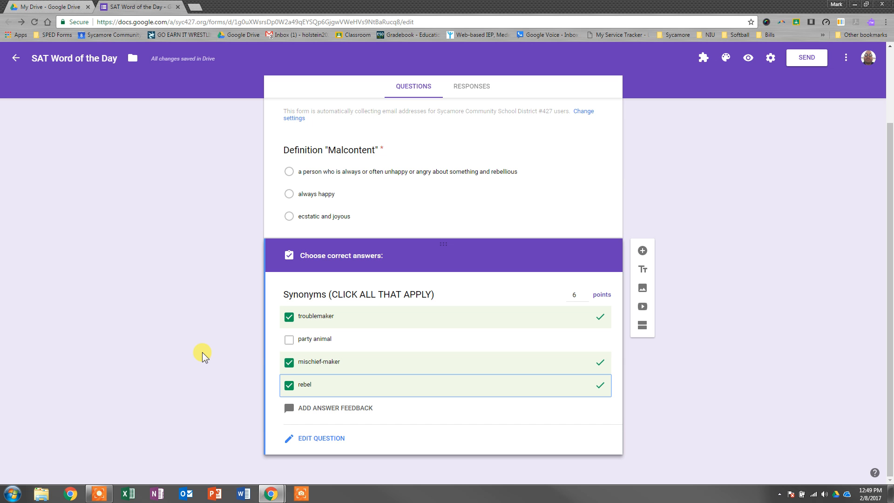
left_click(311, 438)
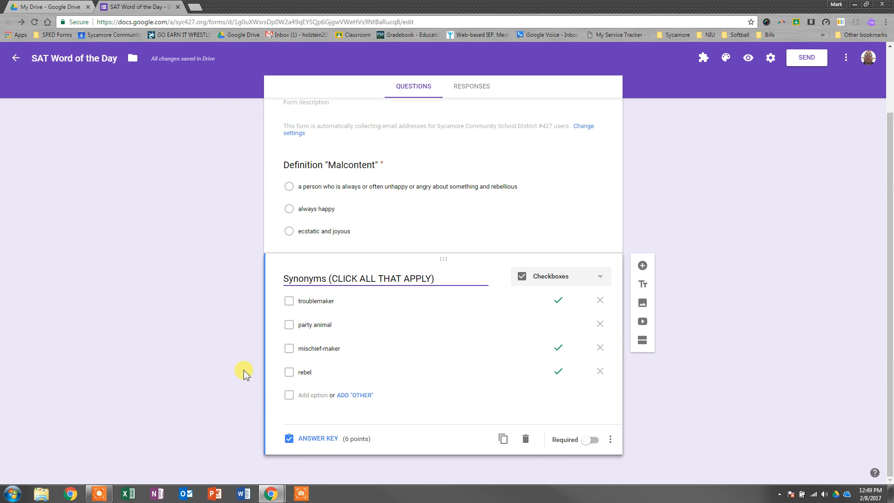
left_click(588, 443)
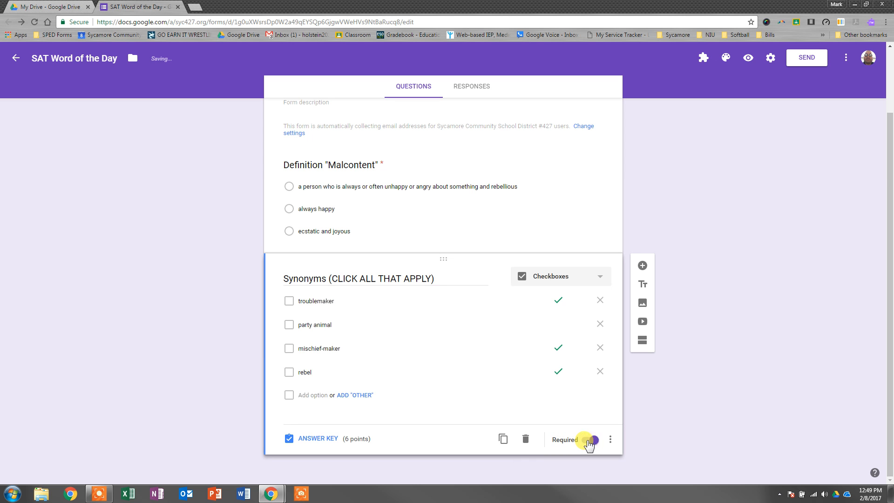
Step: Add a third question of type Multiple choice with the text Which sentence uses "Malcontent" correctly
left_click(642, 265)
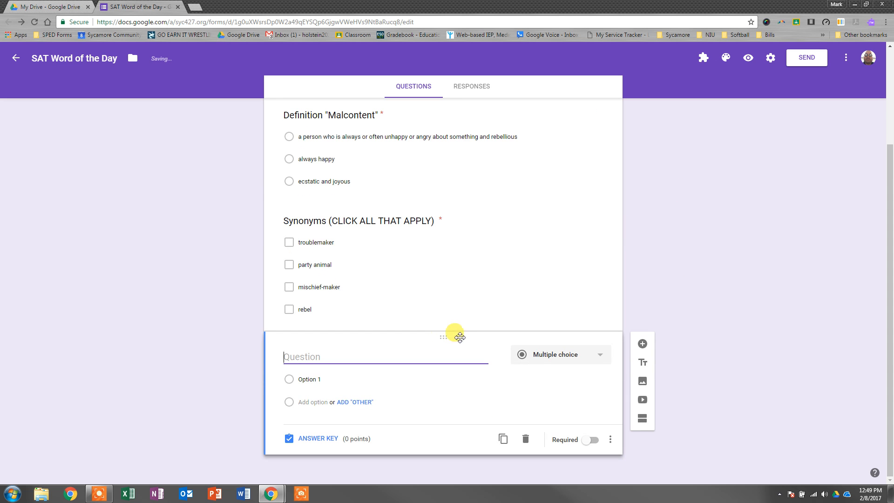
left_click(545, 357)
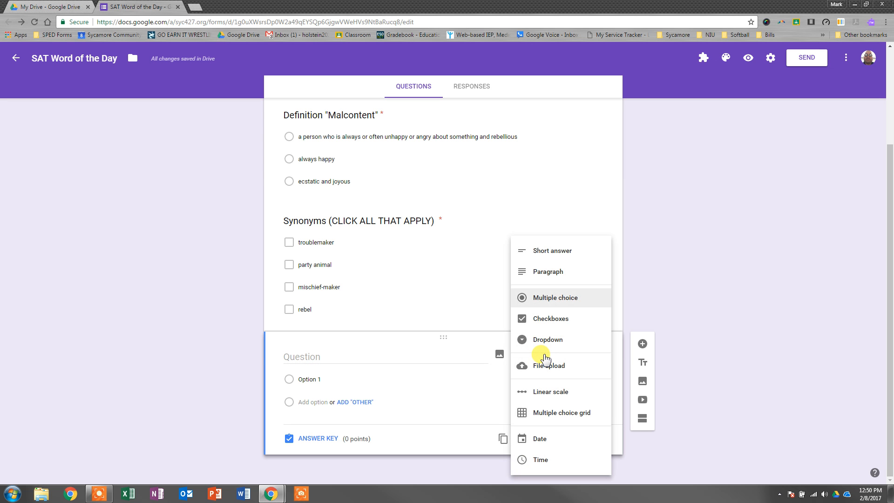
left_click(554, 301)
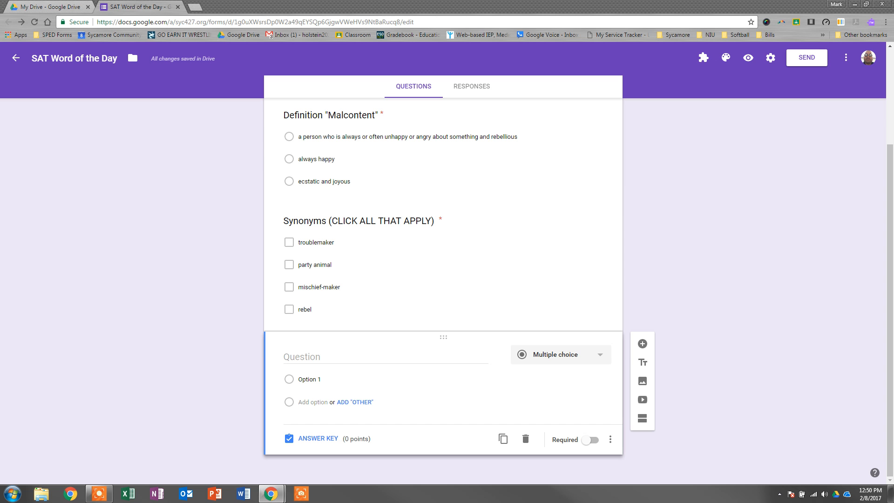
left_click(422, 353)
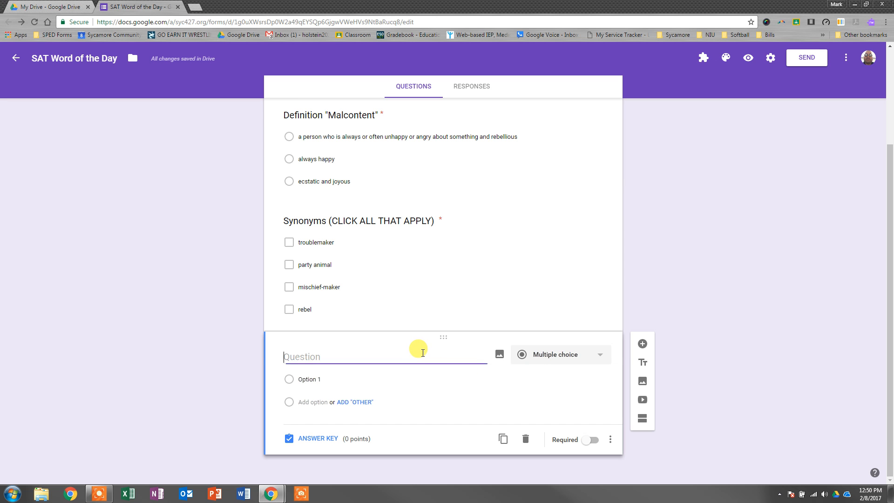
type("Which sentence uses \"Malcontent\" correctly")
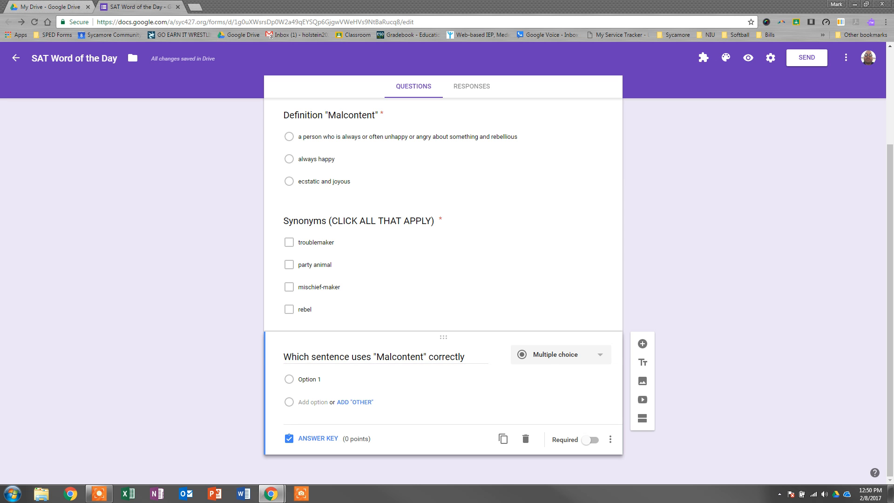
Step: Paste the example sentence about two people who "both seemed malcontent with the arrangement" as the third question's first answer option
left_click(344, 378)
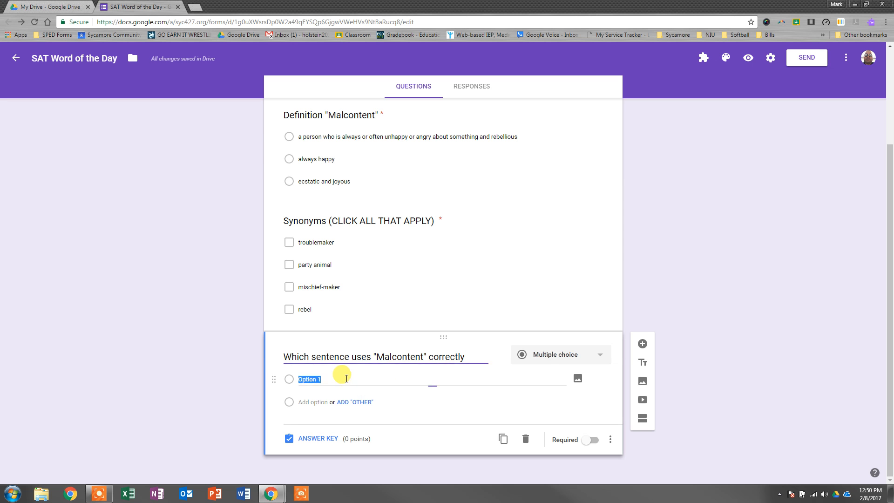
key("ctrl+v")
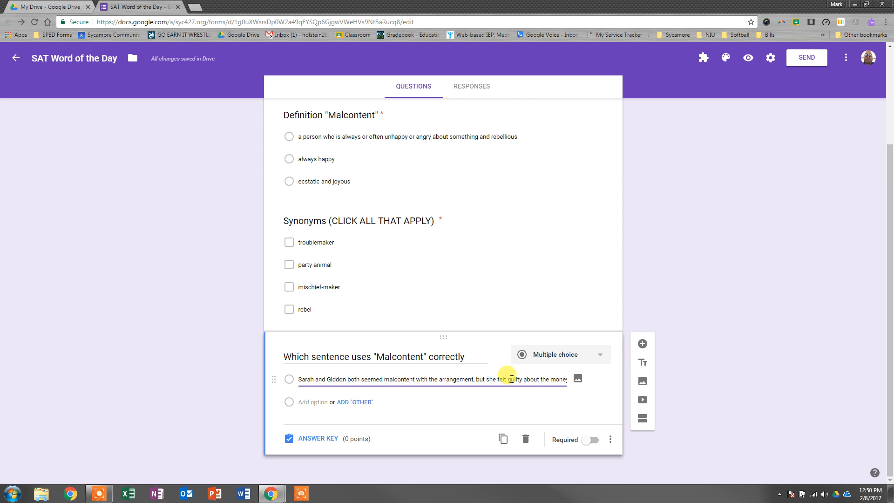
double_click(513, 379)
key("Right")
key("Right")
key("Right")
key("Right")
key("Right")
key("Right")
key("Right")
key("Right")
key("Right")
key("Right")
key("Right")
key("Right")
key("Right")
key("Right")
key("Right")
key("Right")
key("Right")
key("Right")
key("Right")
key("Right")
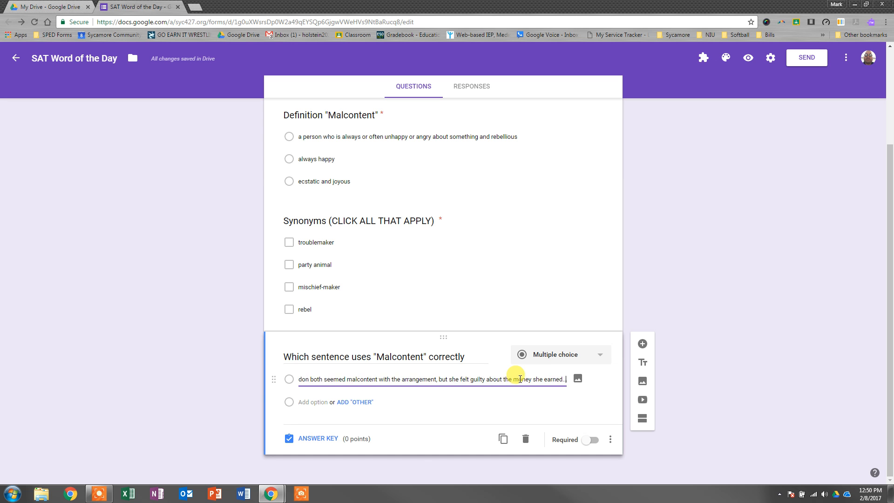
Step: Add a second answer option reading "He complained so much that he got a reputation for being a malcontent."
key("Return")
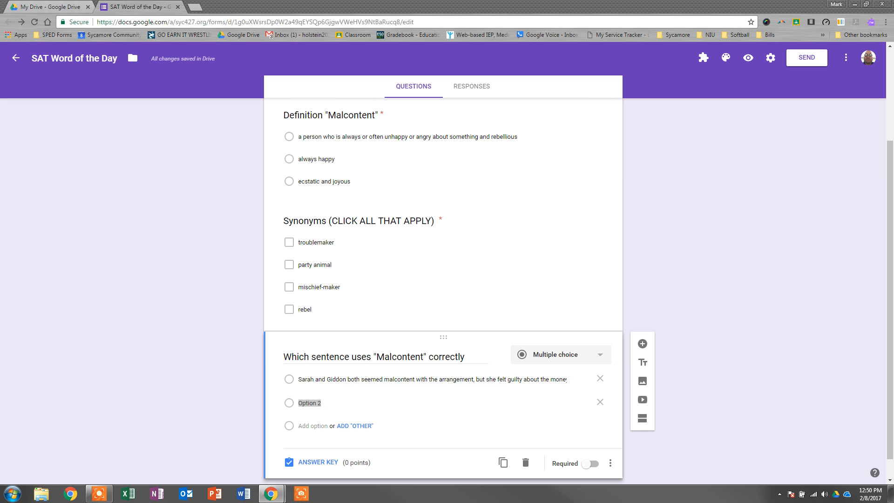
left_click(343, 404)
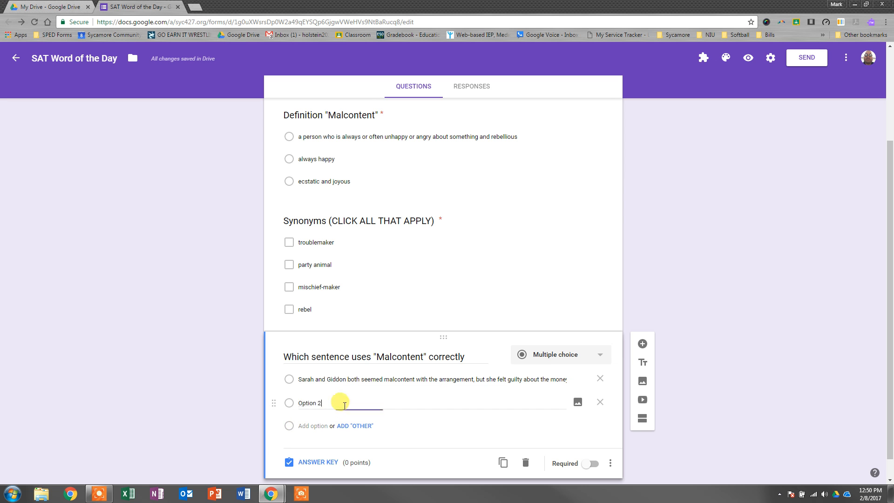
left_click_drag(344, 404, 300, 401)
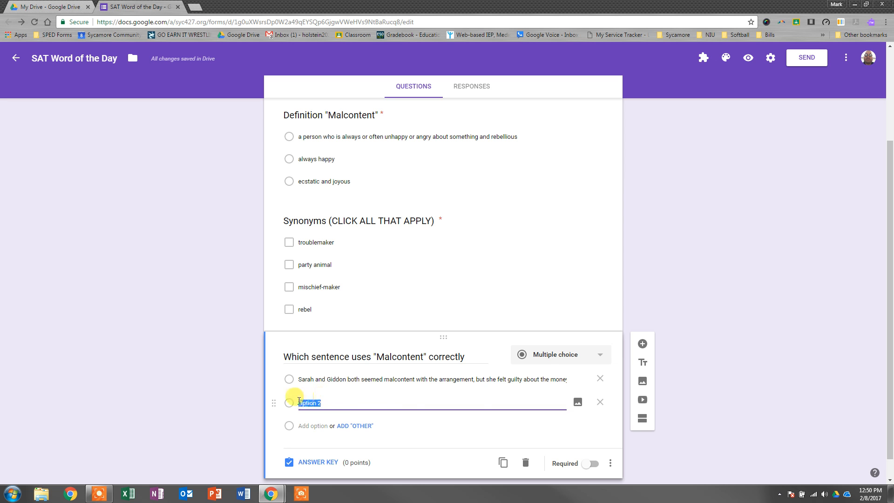
type("He complained so much that he got a reputation for being a malcontent.")
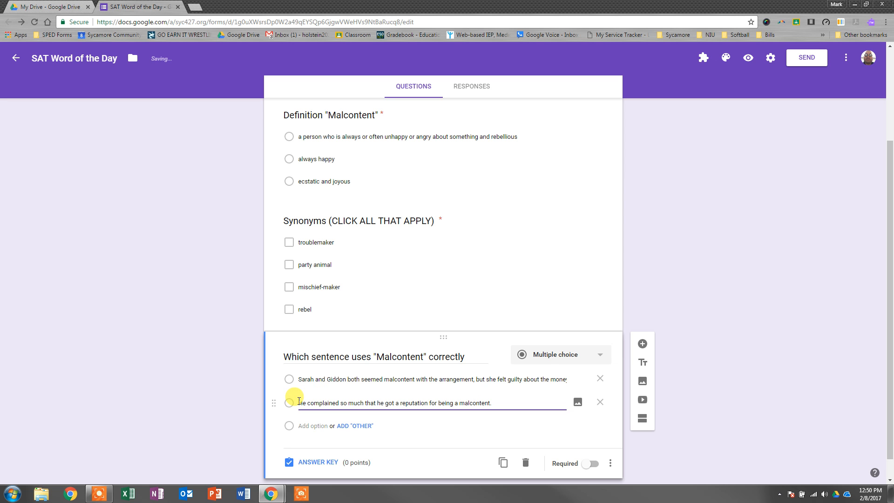
Step: In the third question's answer key, set 4 points and mark the "He complained so much" sentence as correct
left_click(314, 463)
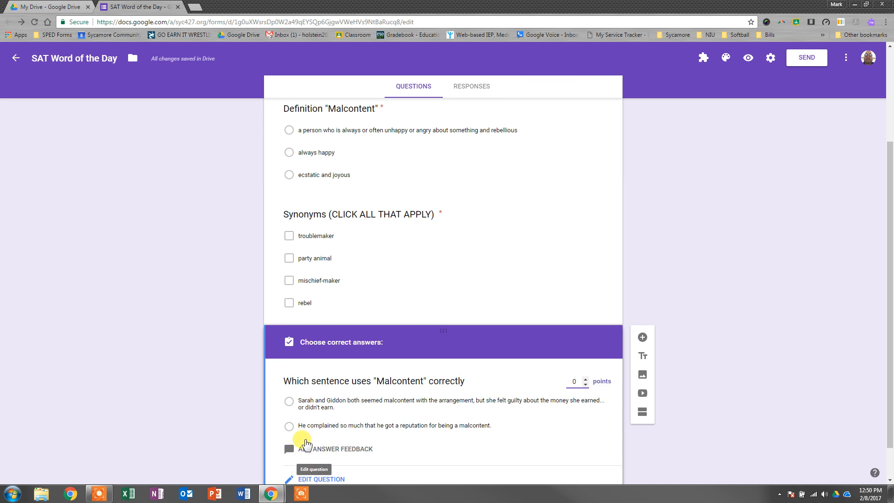
type("4")
key("Delete")
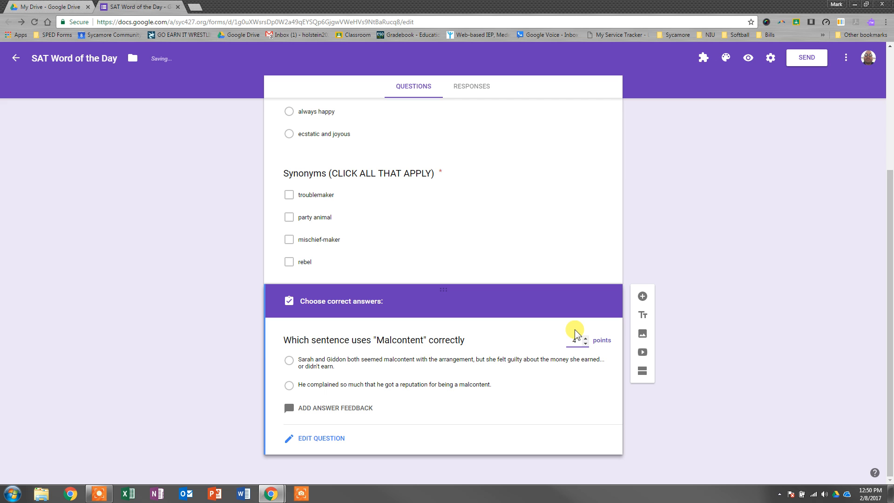
left_click(292, 387)
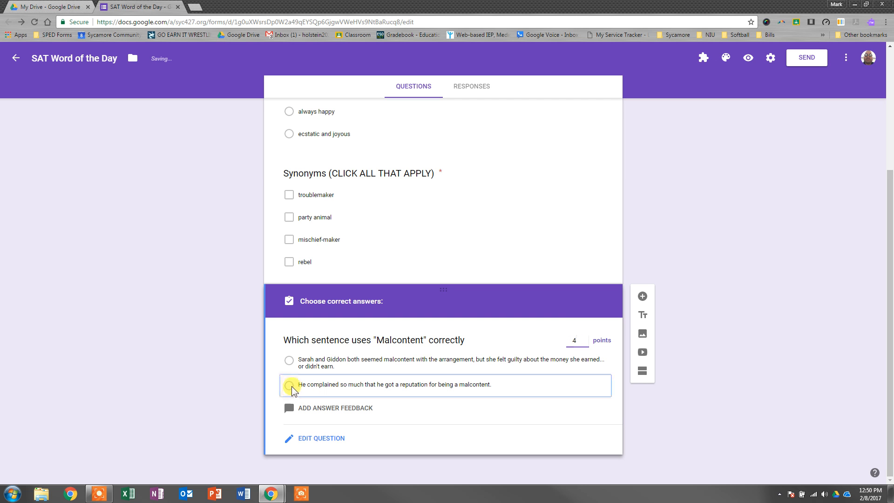
Step: Close the third question's answer key and preview the quiz to check all three questions as a respondent sees them
left_click(315, 438)
scroll(296, 412, "up", 4)
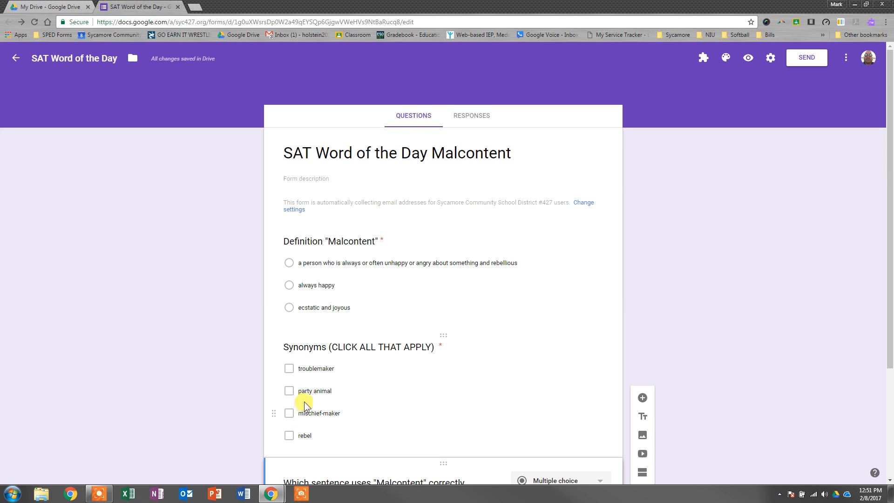
left_click(748, 59)
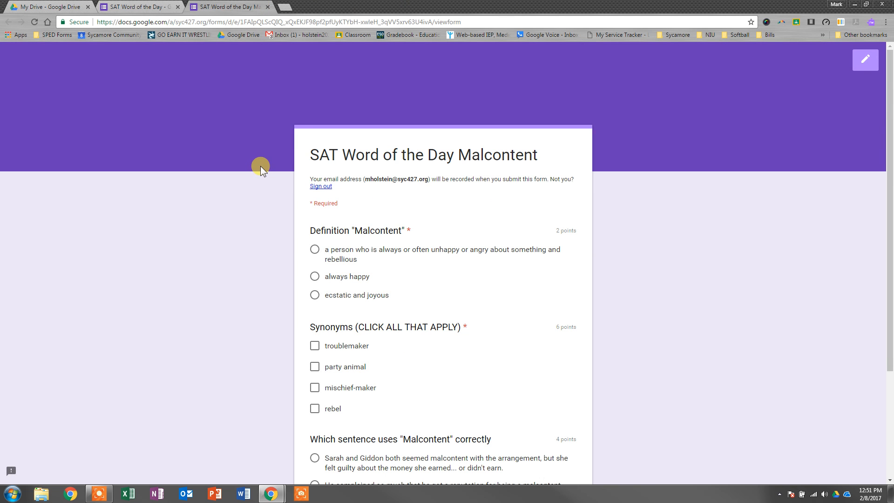
scroll(261, 166, "down", 2)
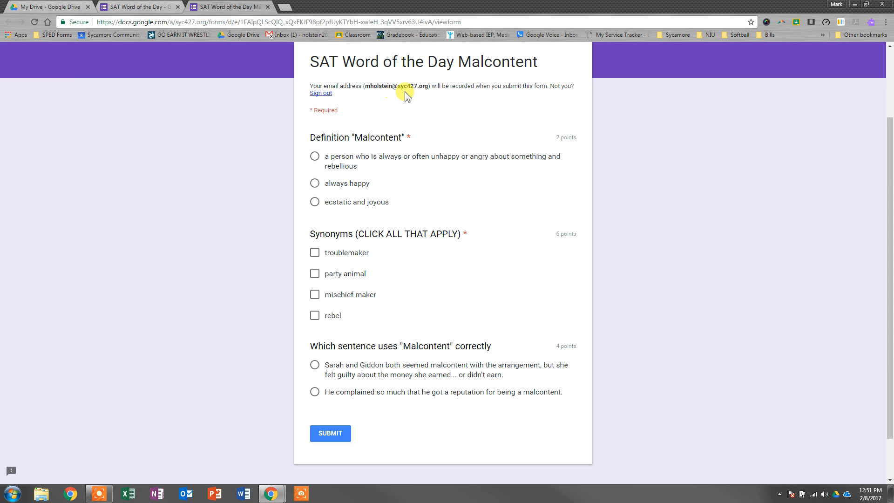
Step: Return to the form editor, add a new question and move it above the Definition "Malcontent" question
left_click(166, 5)
scroll(311, 192, "down", 1)
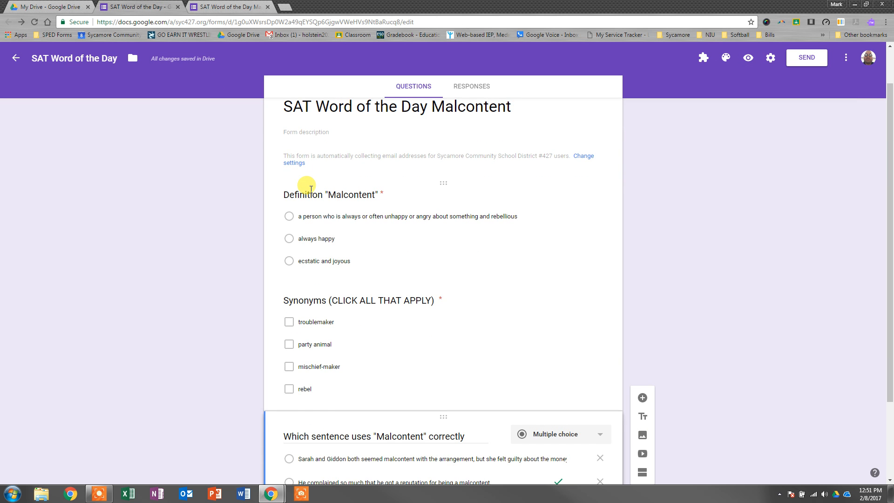
left_click(414, 237)
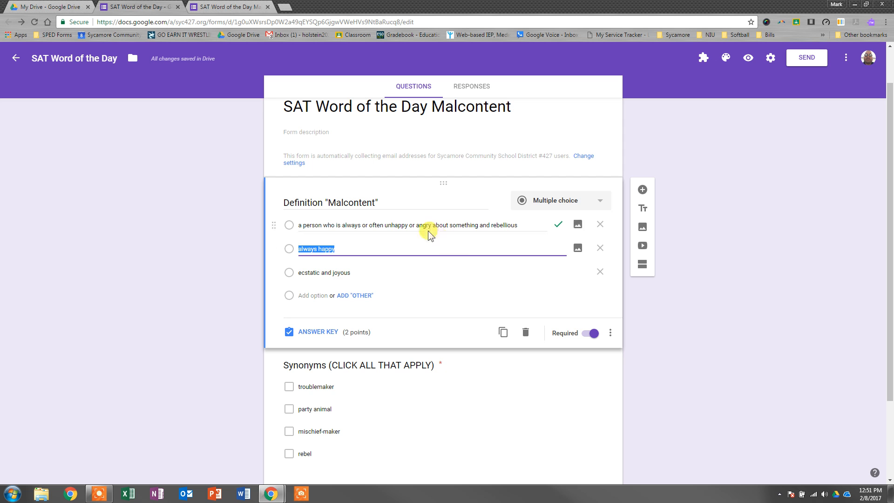
left_click(643, 190)
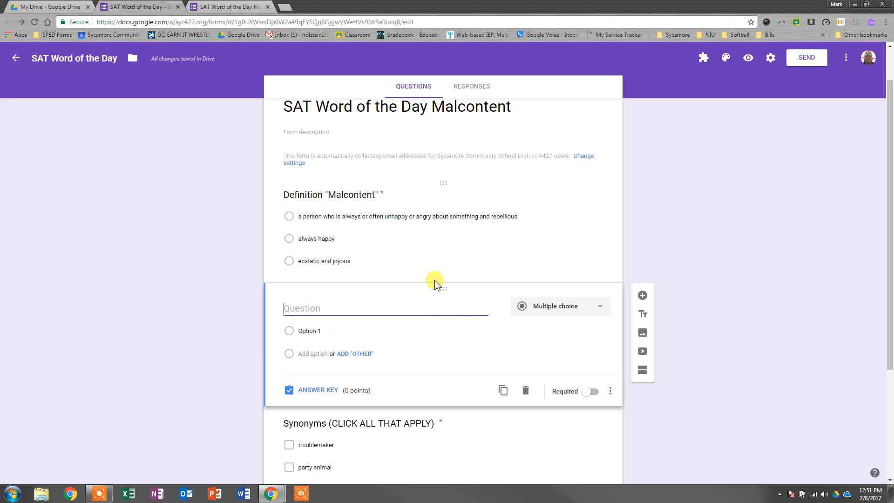
left_click_drag(440, 289, 432, 173)
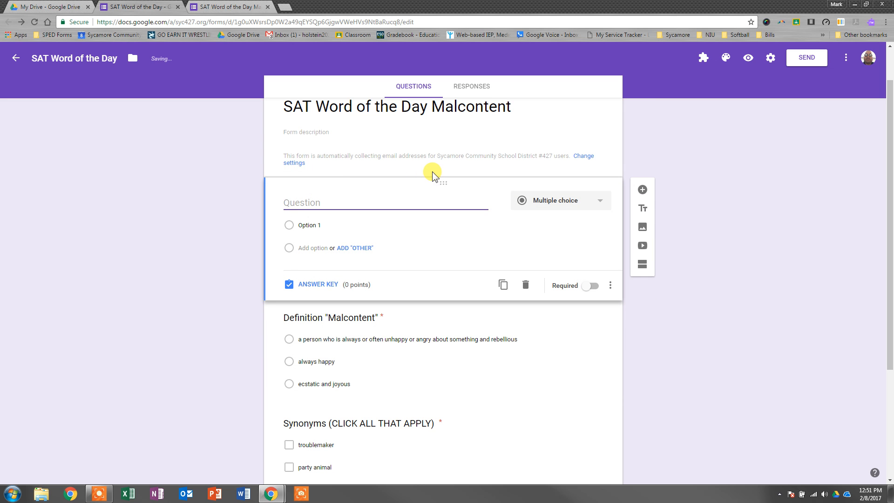
Step: Change the new first question's type to Short answer and make it required
left_click(546, 203)
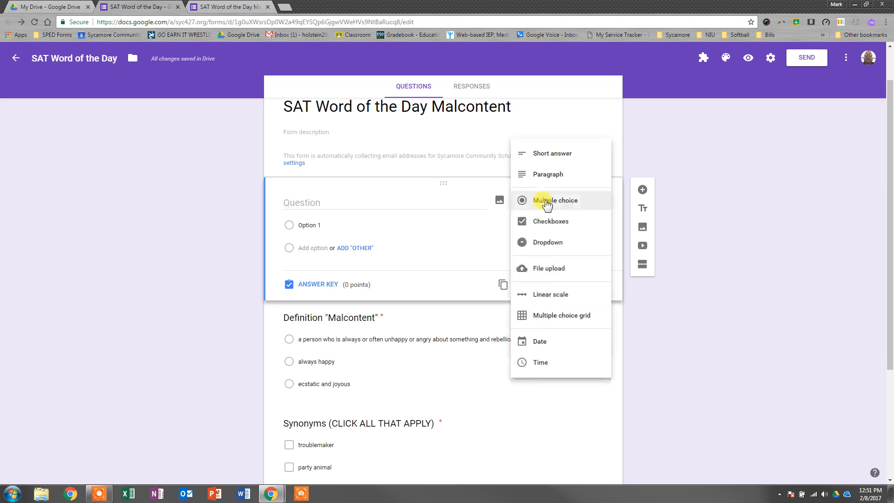
left_click(549, 155)
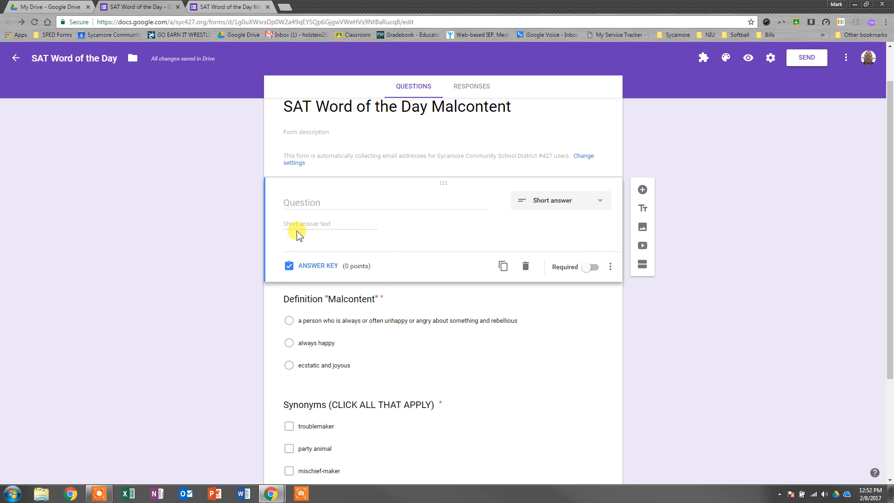
left_click(590, 268)
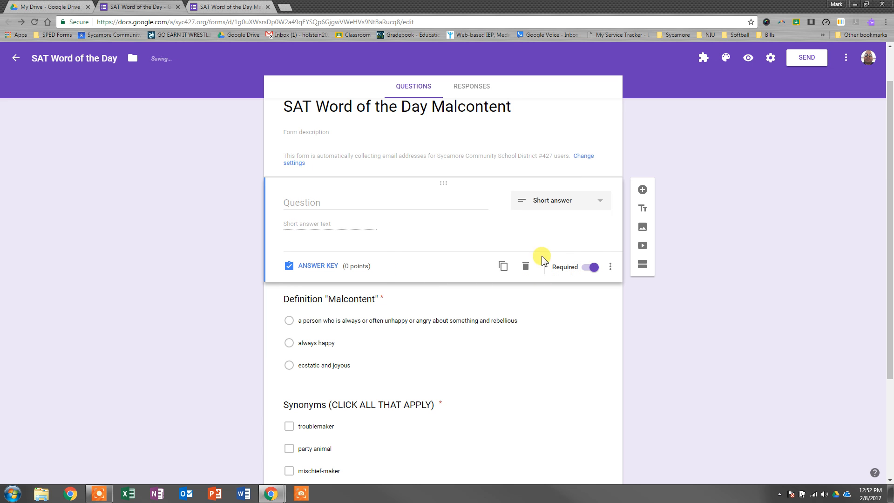
Step: Title the short-answer question "Name:" and check its answer key settings without assigning any points
left_click(326, 201)
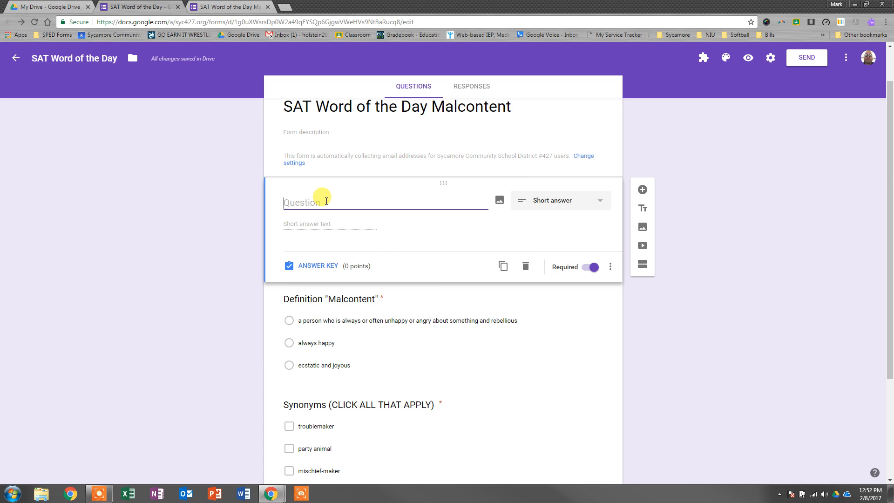
type("NAme:")
key("BackSpace")
key("BackSpace")
key("BackSpace")
key("BackSpace")
type("ame:")
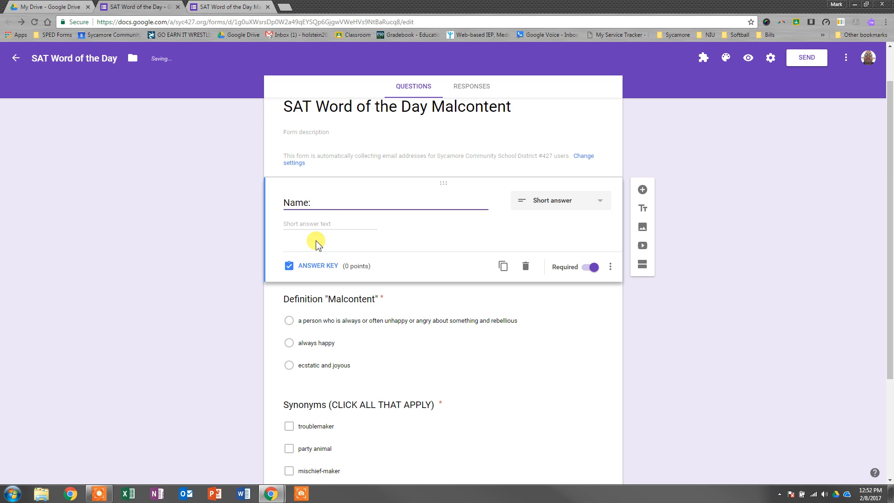
left_click(318, 265)
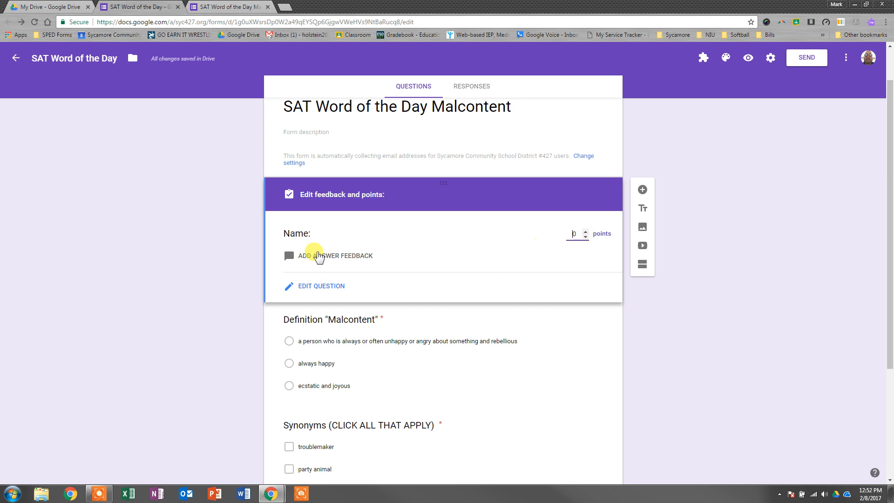
left_click(314, 286)
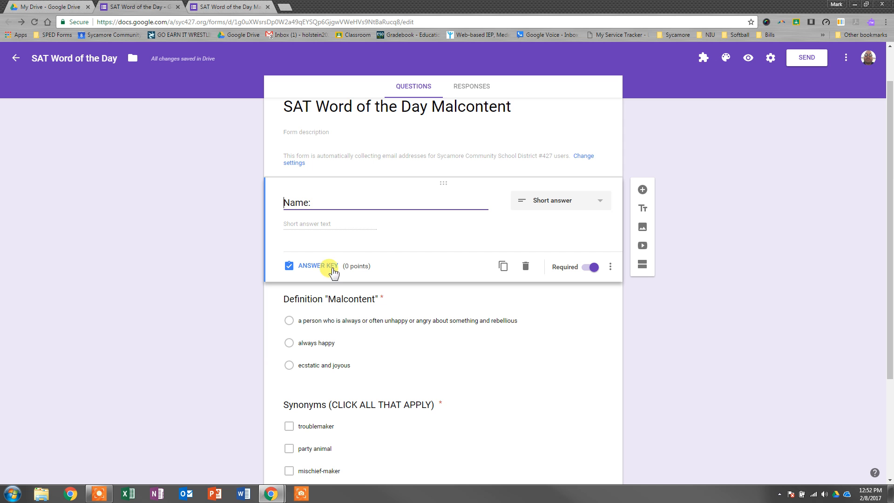
Step: Preview the form to check the added Name question, and close both open preview tabs
left_click(749, 59)
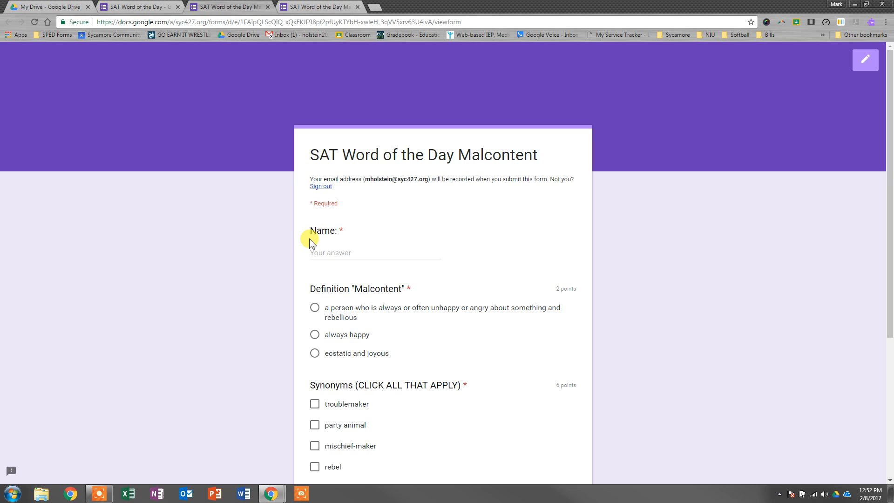
scroll(310, 239, "down", 2)
scroll(311, 235, "down", 3)
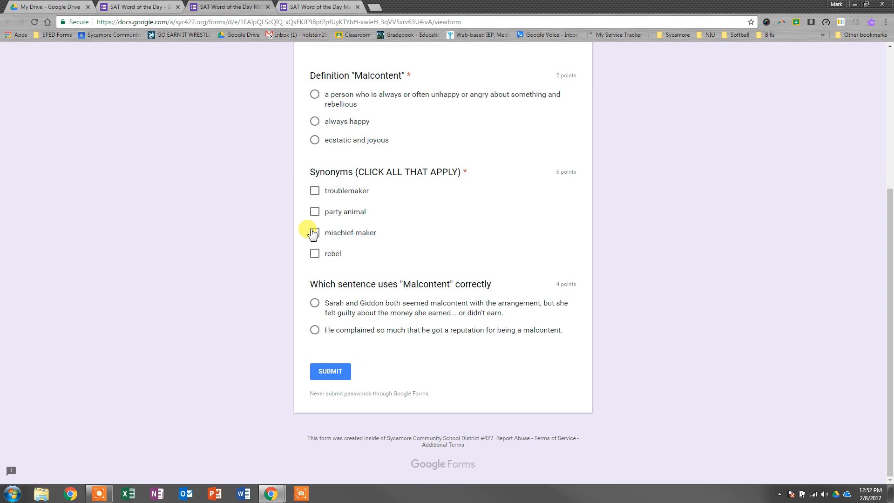
scroll(312, 235, "up", 3)
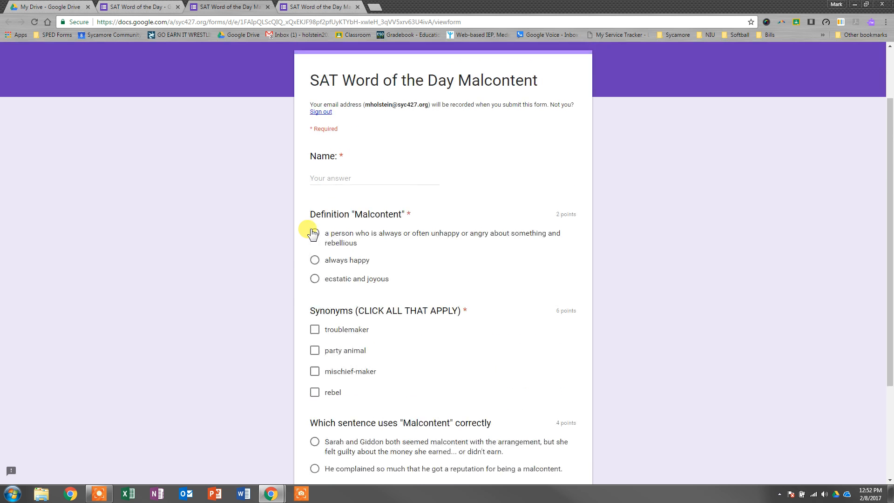
left_click(268, 7)
left_click(268, 7)
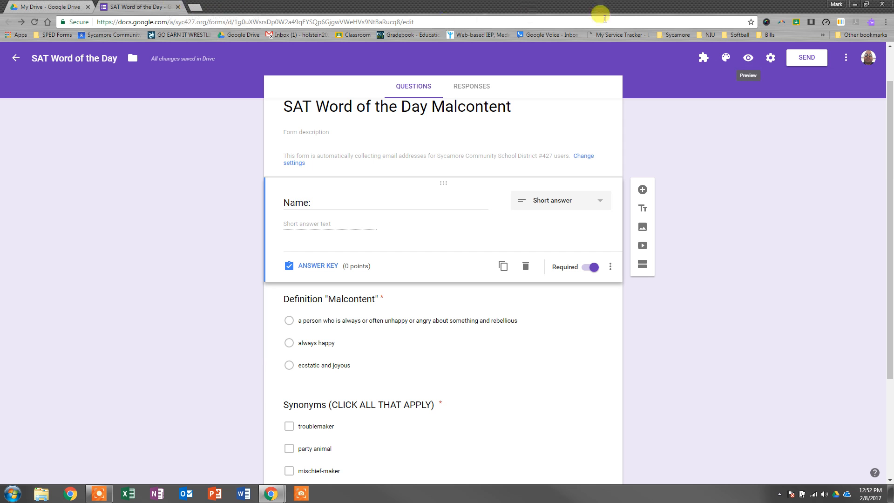
Step: Open a new preview, fill in the respondent's full name and answer the definition question with "a person who is always or often unhappy"
left_click(748, 57)
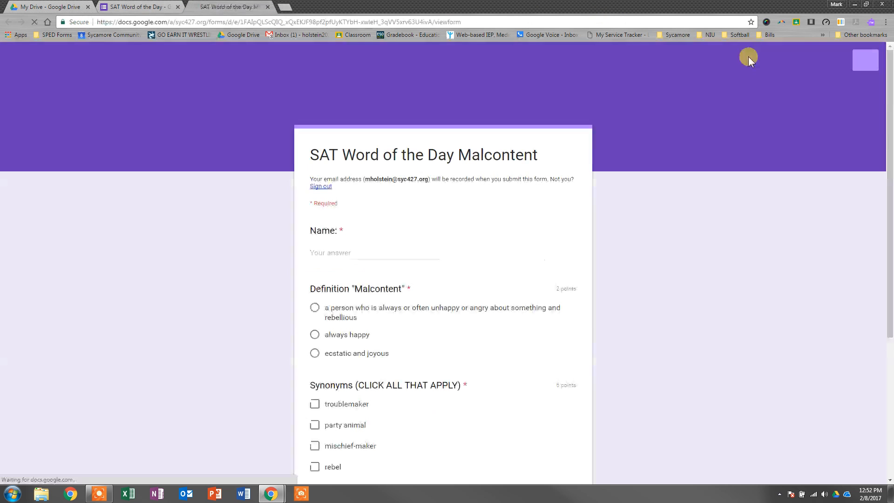
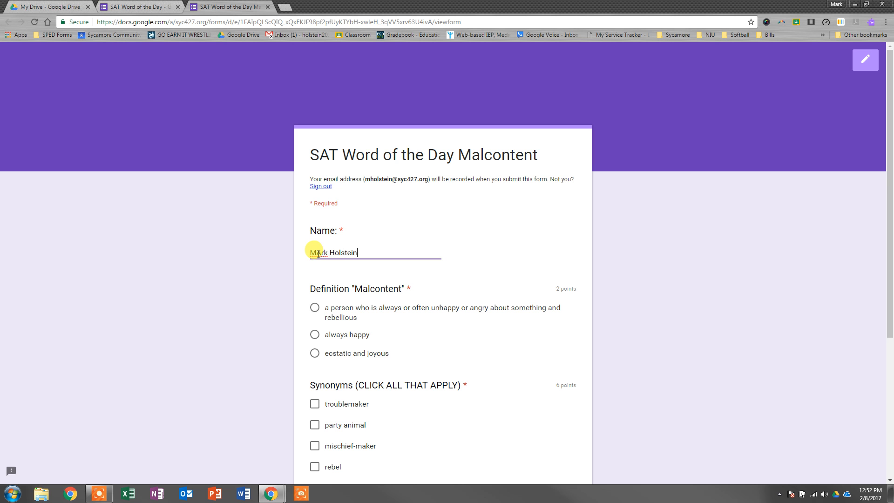
scroll(357, 343, "down", 2)
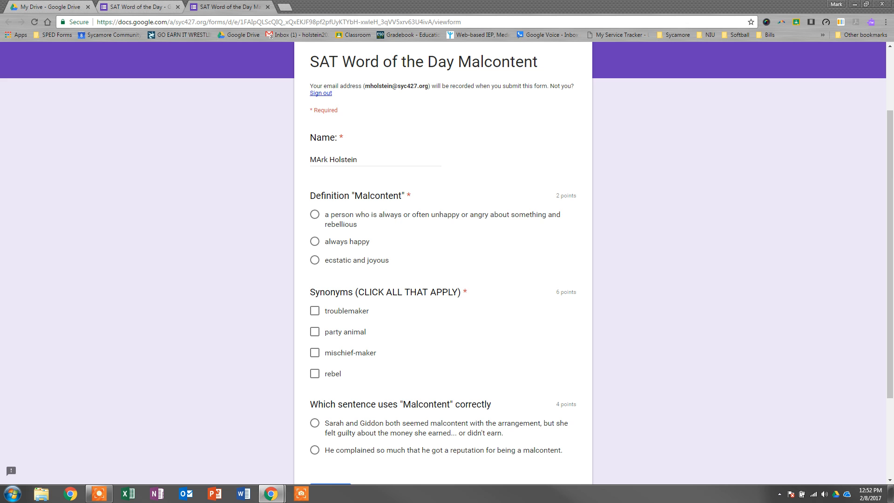
left_click(310, 217)
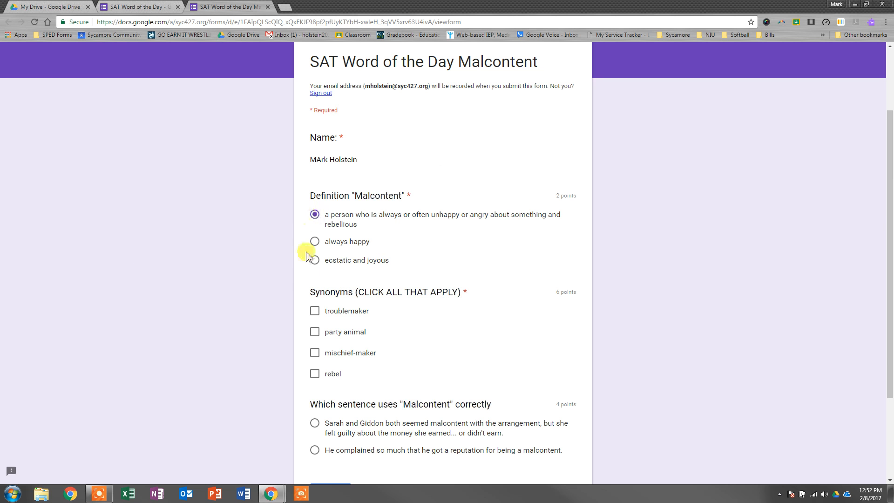
Step: Select troublemaker, mischief-maker and rebel as the answers to the Synonyms question
left_click(314, 311)
left_click(314, 354)
left_click(315, 375)
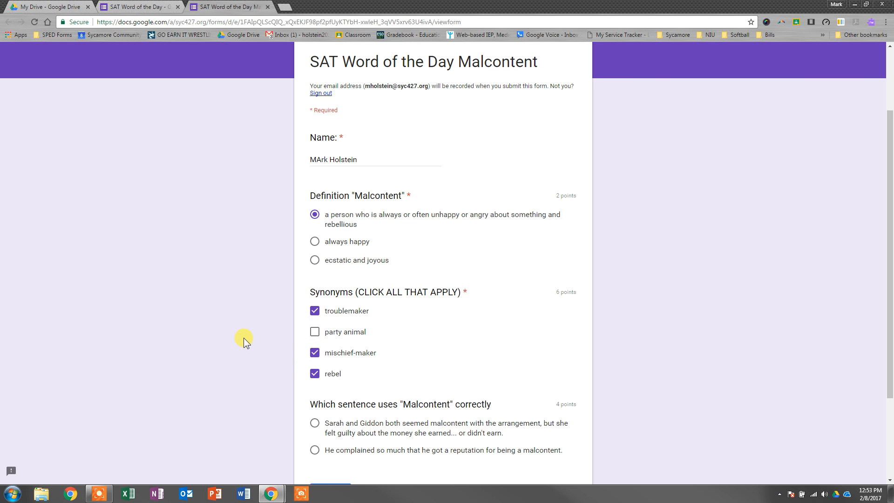
Step: Answer the usage question with the "He complained so much" sentence and submit the quiz
scroll(245, 332, "down", 1)
scroll(245, 332, "down", 1)
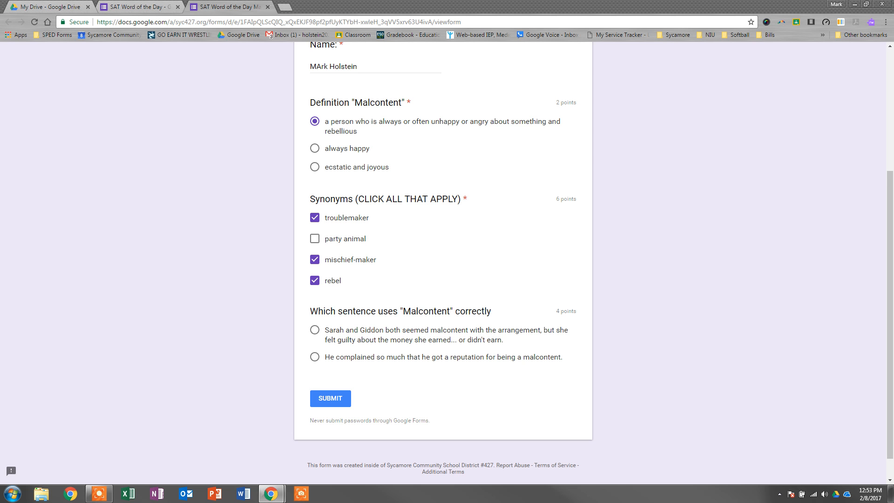
left_click(315, 358)
left_click(335, 400)
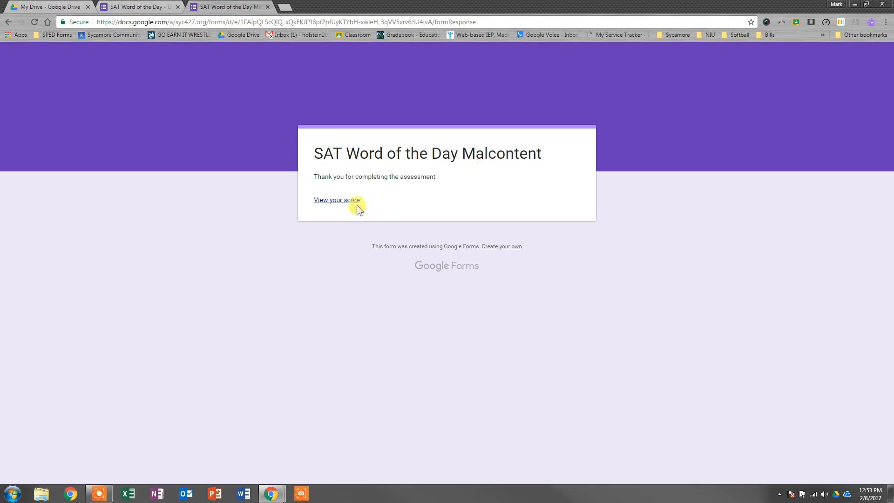
Step: View the score of the submitted quiz and review its graded answers
left_click(339, 200)
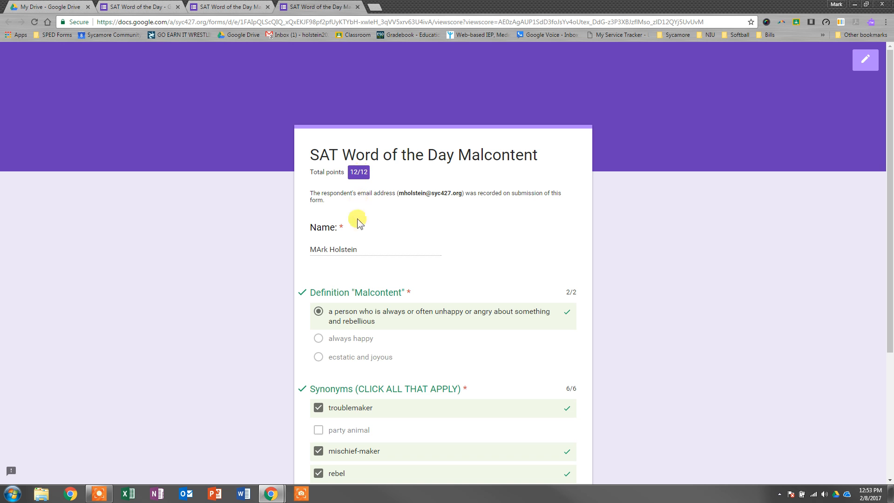
scroll(320, 253, "down", 3)
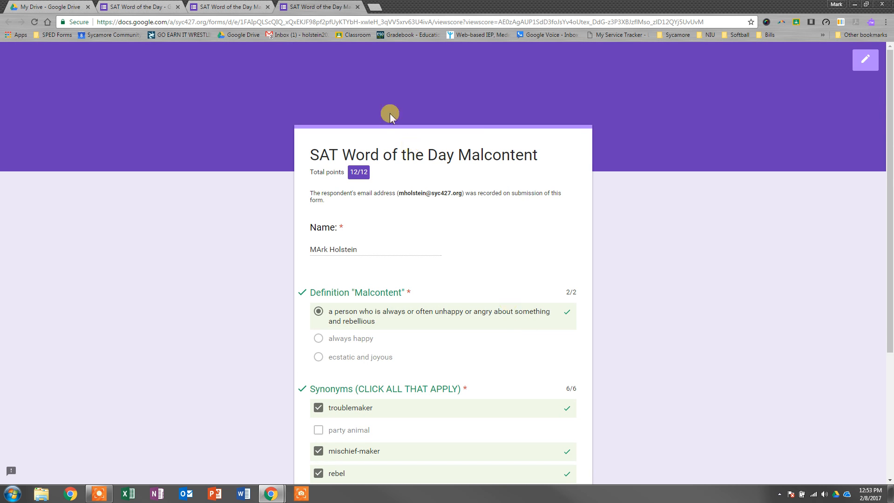
Step: In the form editor, examine the response summary, including the insights, points distribution, released scores and answer chart for each question
left_click(162, 7)
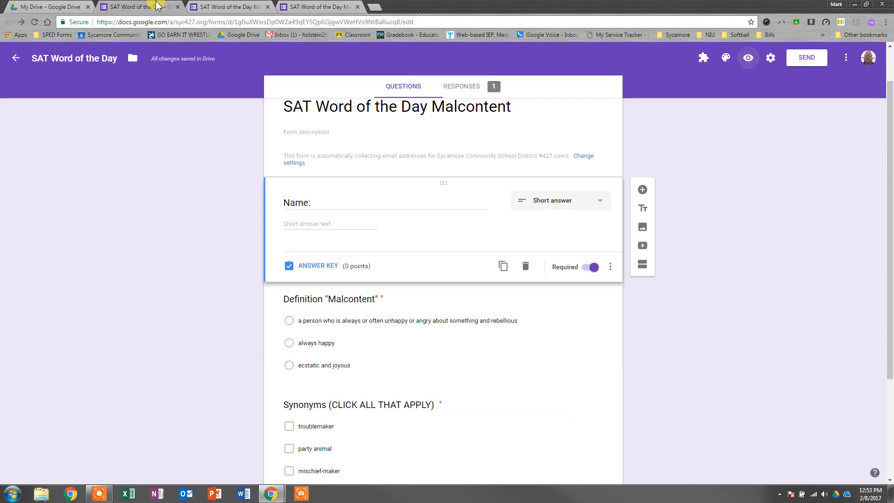
left_click(461, 89)
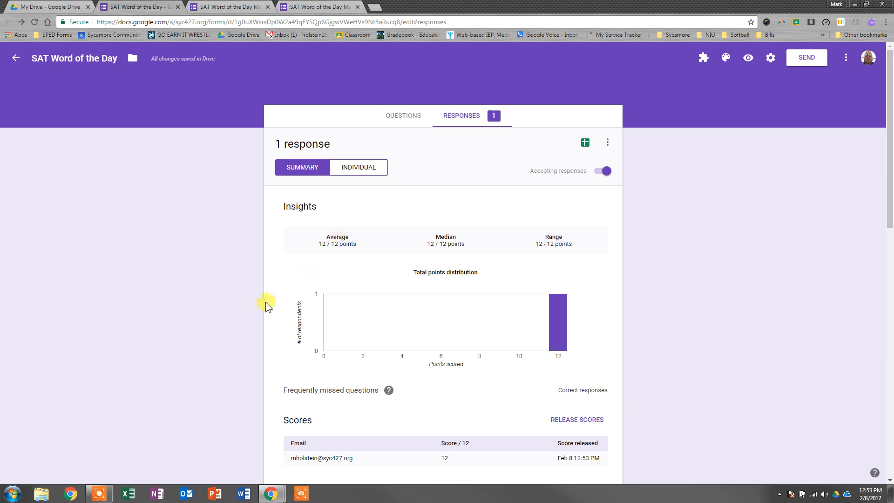
scroll(261, 304, "down", 1)
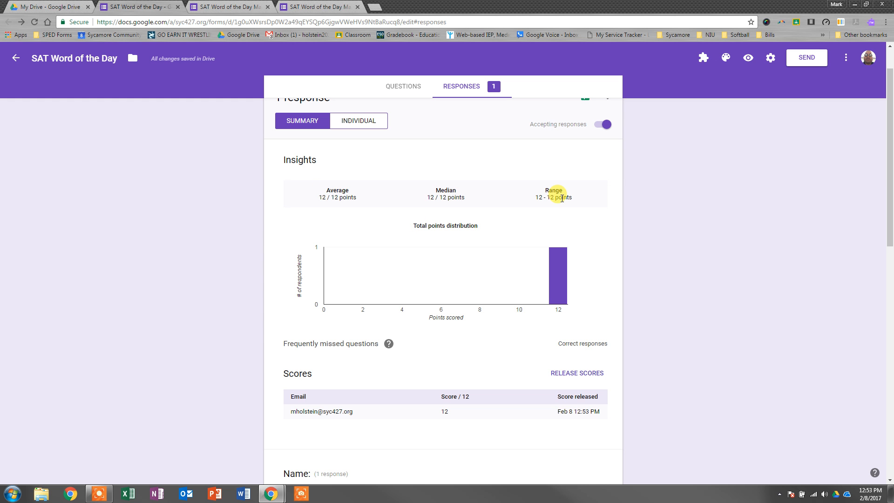
scroll(438, 266, "down", 2)
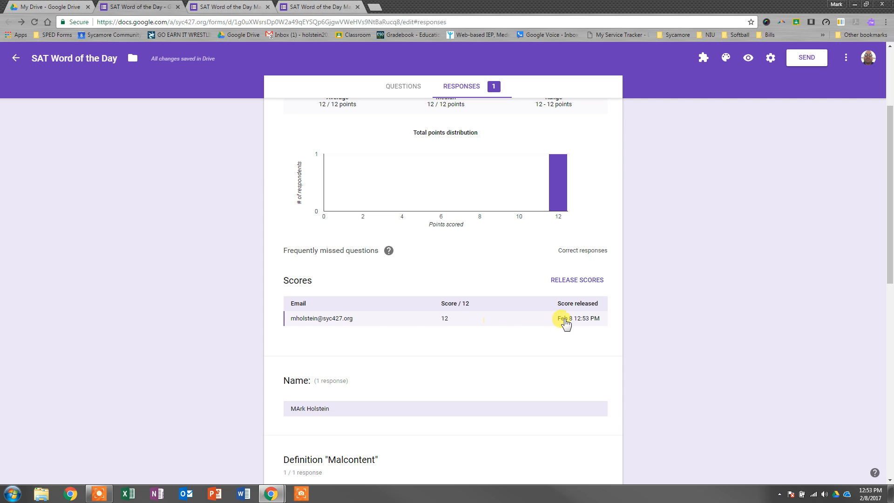
scroll(567, 322, "down", 5)
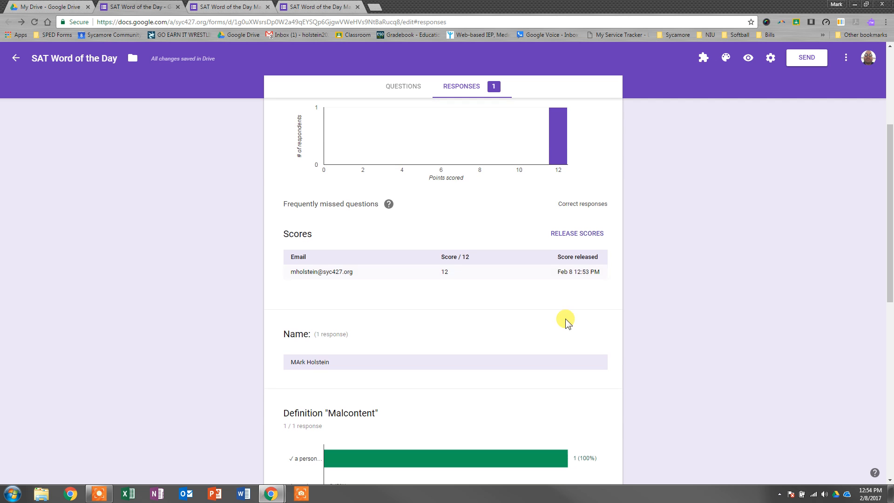
scroll(566, 321, "down", 5)
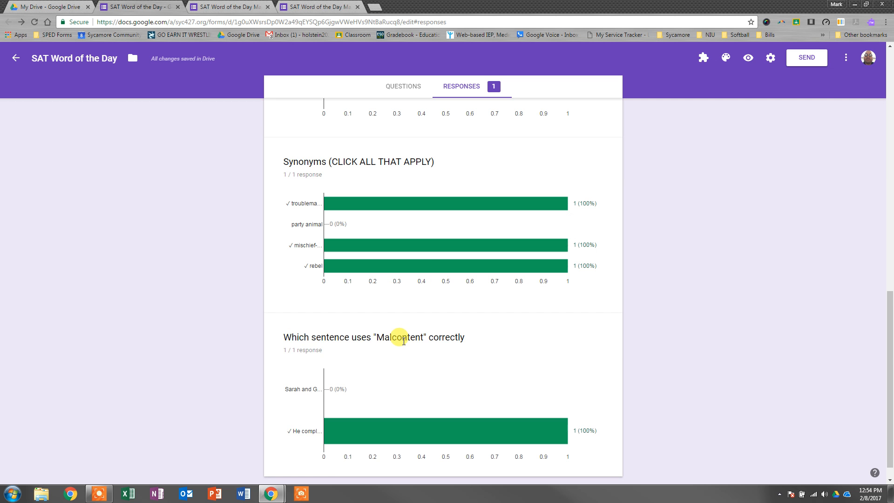
scroll(401, 340, "up", 3)
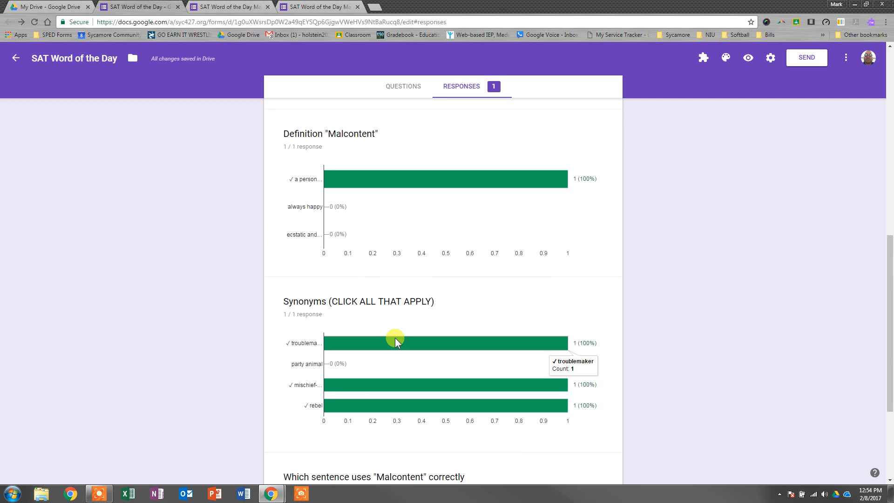
scroll(395, 340, "up", 3)
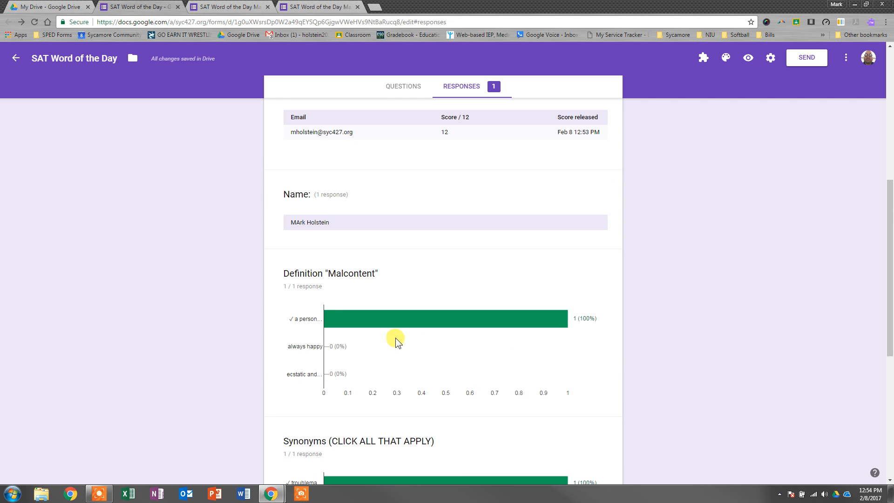
scroll(397, 338, "up", 5)
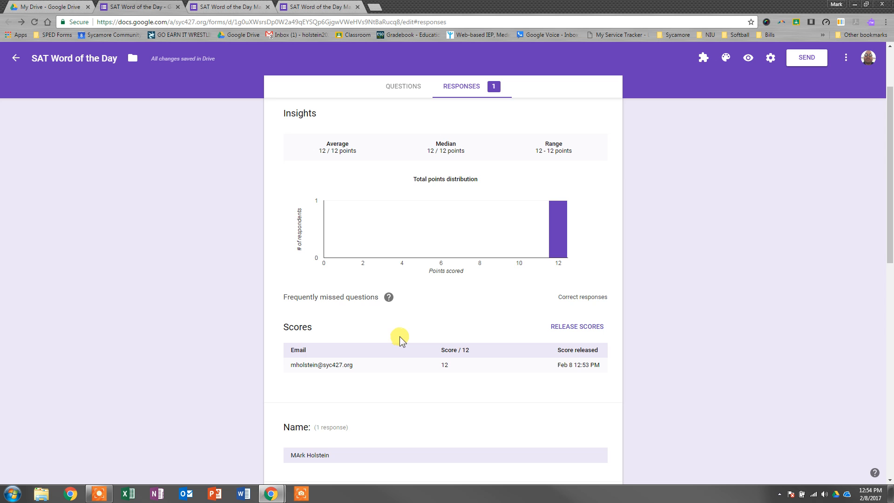
scroll(448, 282, "up", 2)
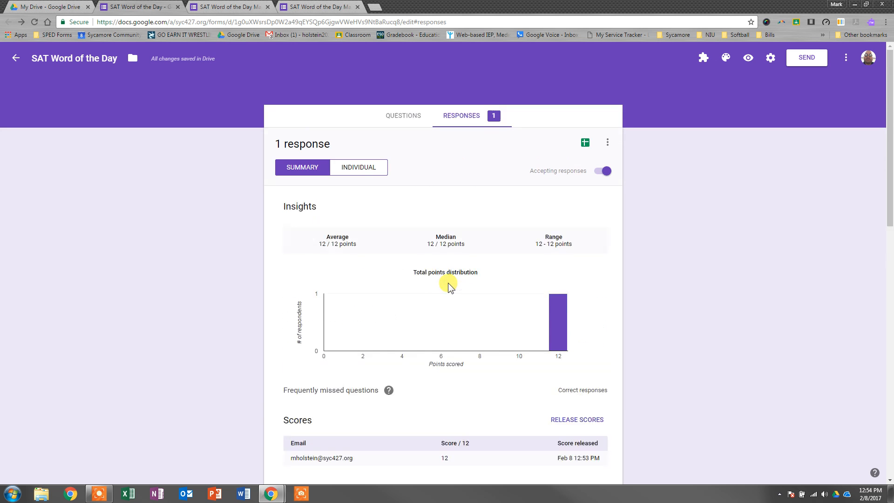